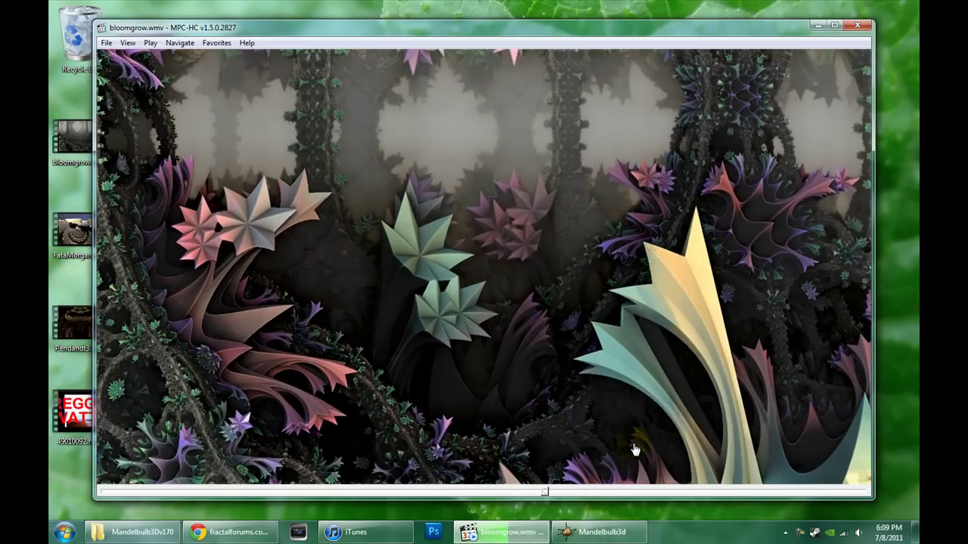
Step: Switch from the video player to the Mandelbulb 3D program
mouse_move(590, 533)
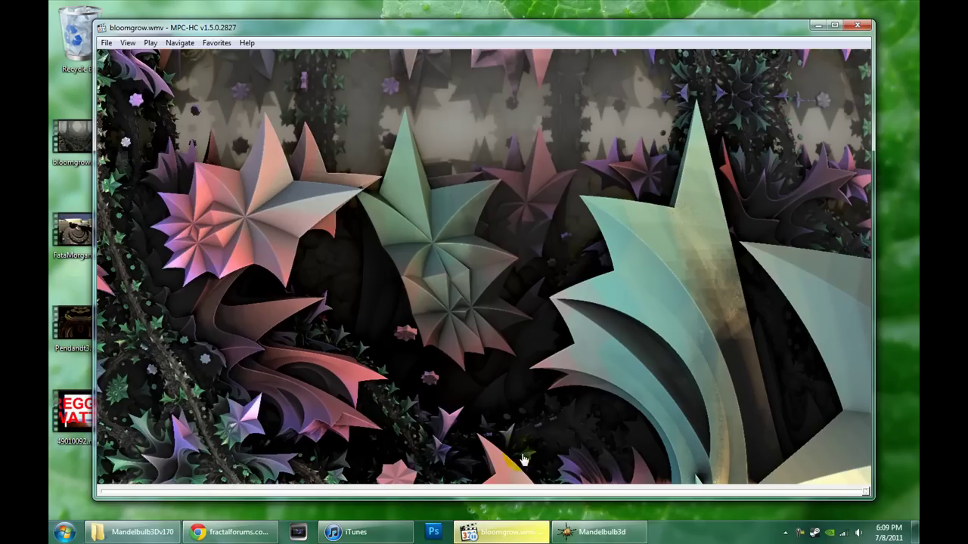
left_click(587, 538)
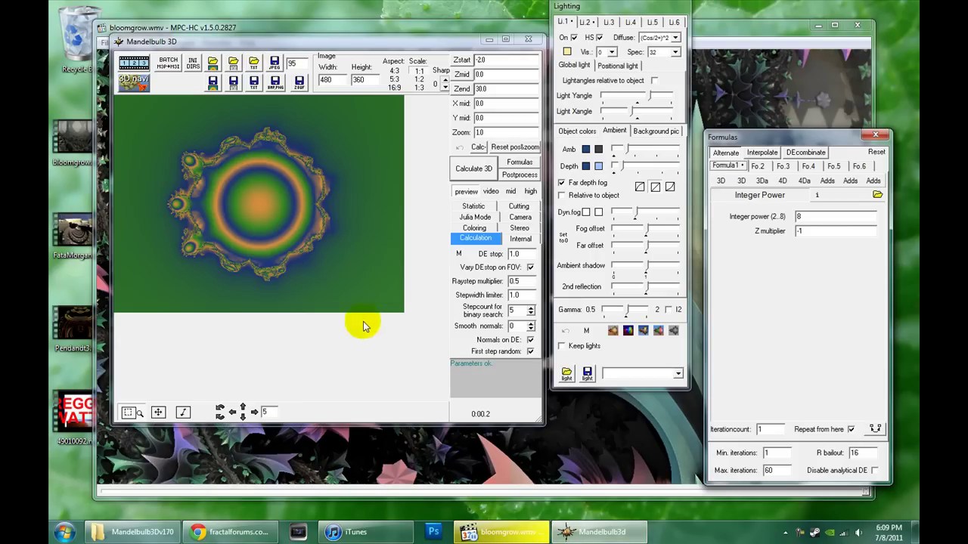
Step: Switch to Chrome and look through the artwork thumbnails in the Mandelbulb 3d gallery on fractalforums.com
left_click(236, 532)
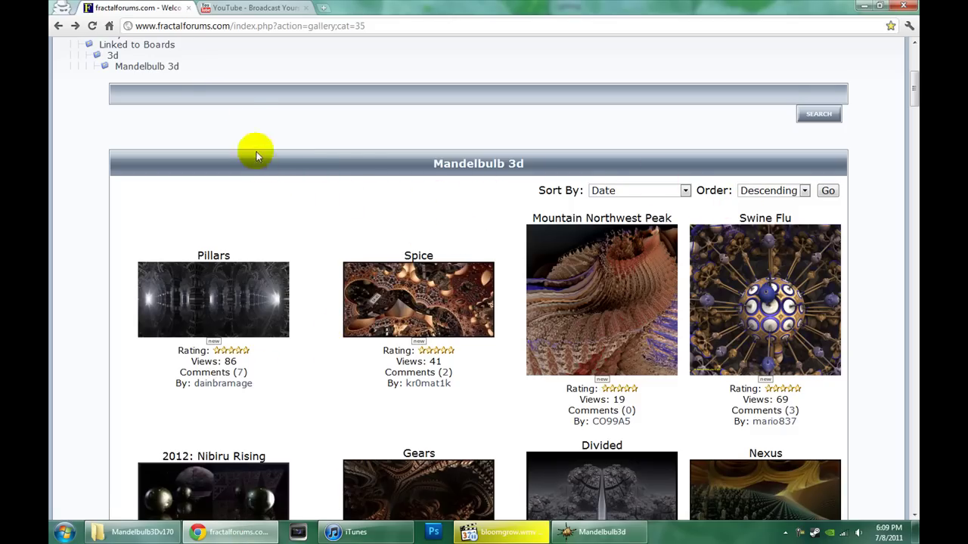
left_click(334, 387)
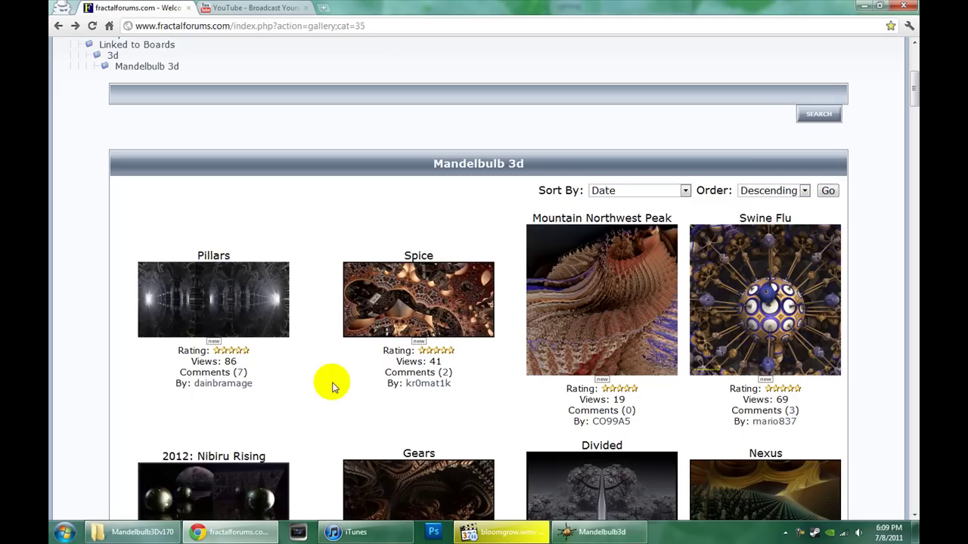
scroll(334, 387, "down", 1)
scroll(333, 387, "down", 1)
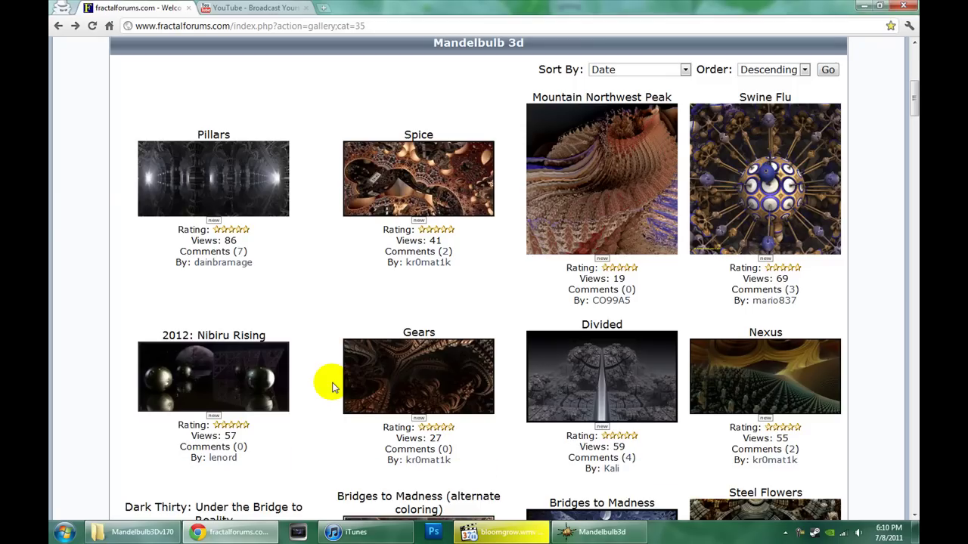
scroll(333, 387, "down", 1)
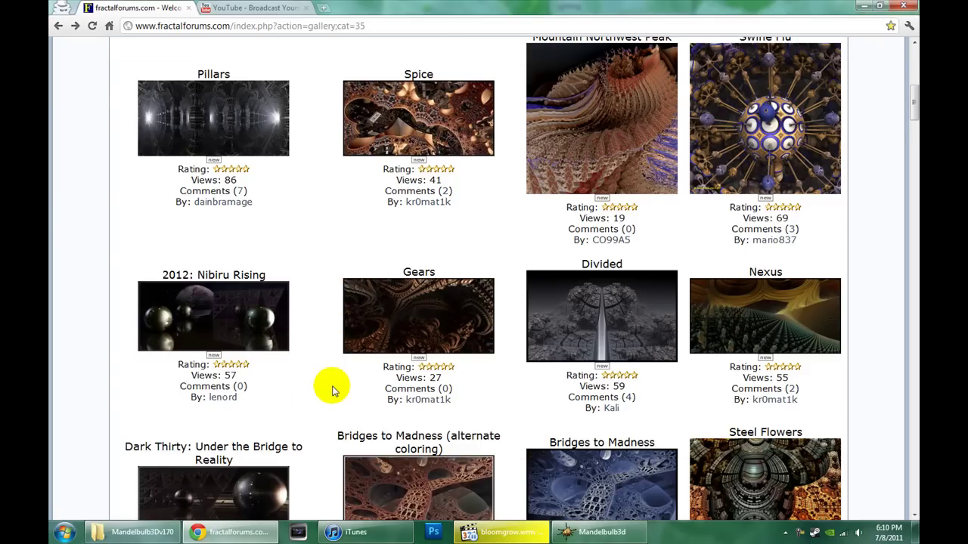
scroll(334, 390, "down", 1)
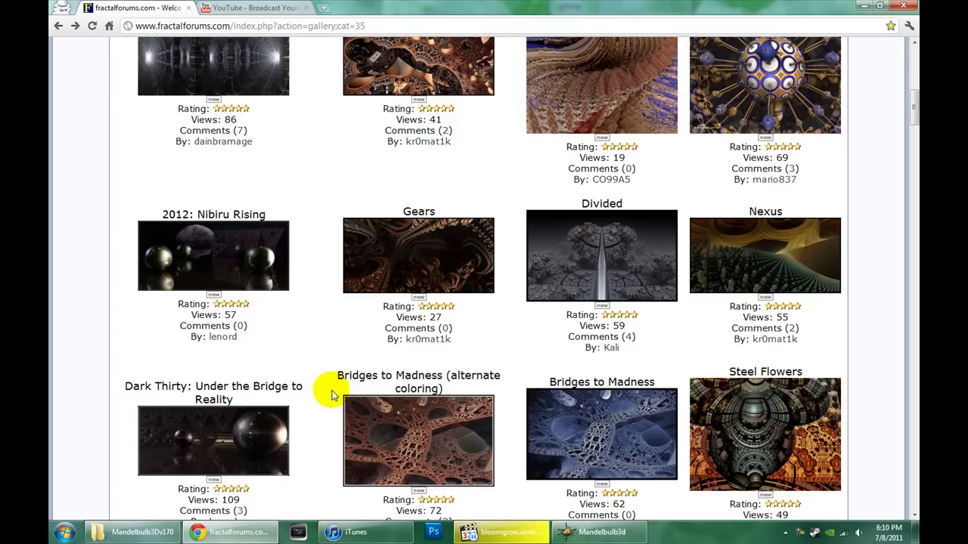
scroll(332, 395, "down", 1)
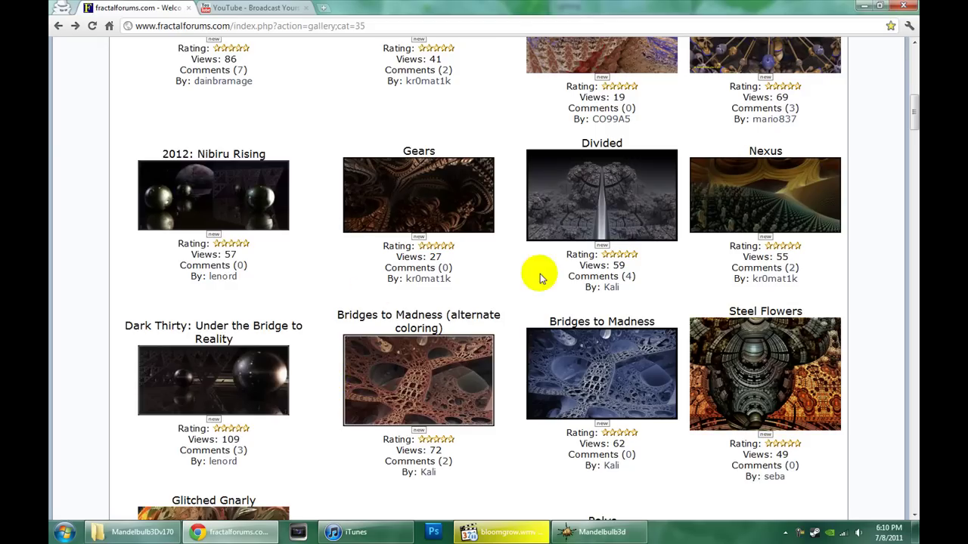
scroll(616, 288, "down", 2)
scroll(536, 356, "down", 1)
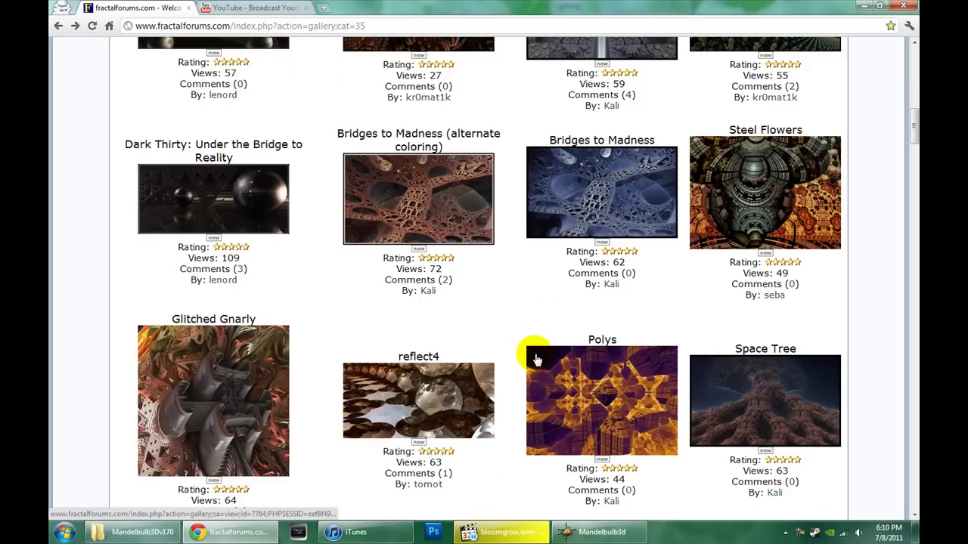
scroll(535, 359, "down", 1)
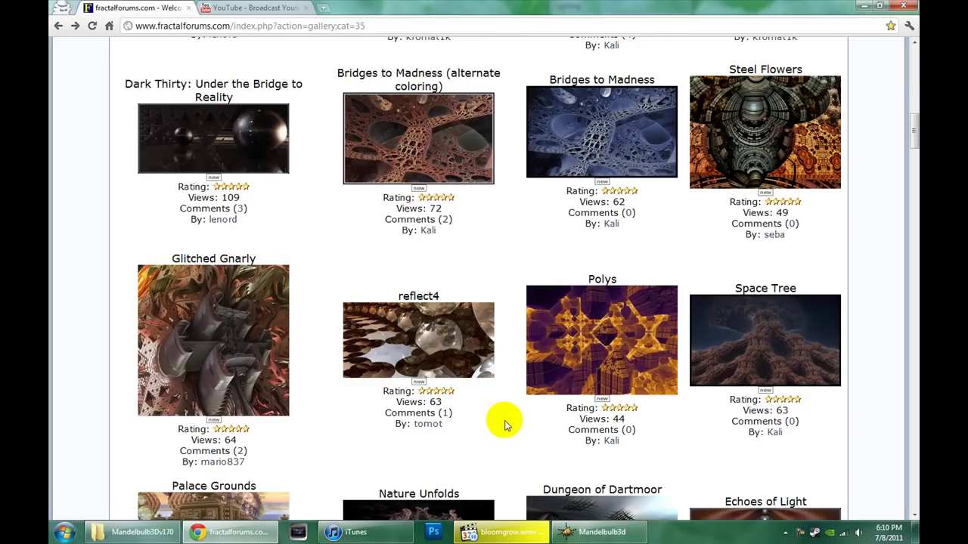
scroll(501, 428, "down", 1)
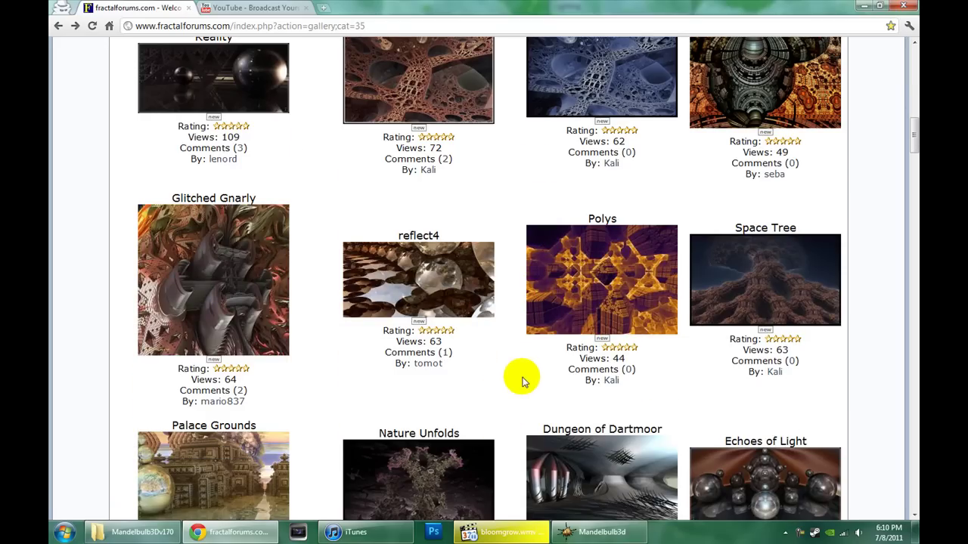
scroll(513, 393, "down", 1)
scroll(515, 396, "down", 1)
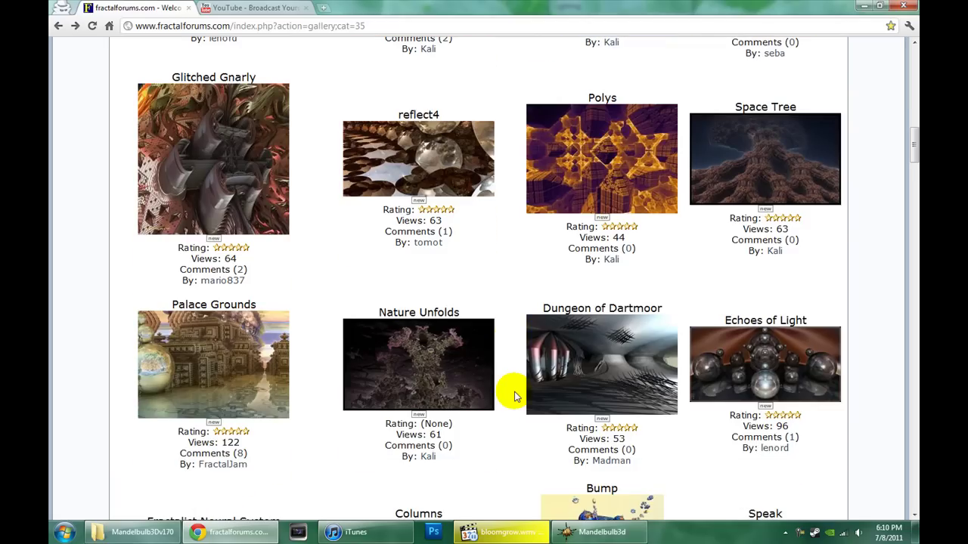
scroll(527, 442, "down", 2)
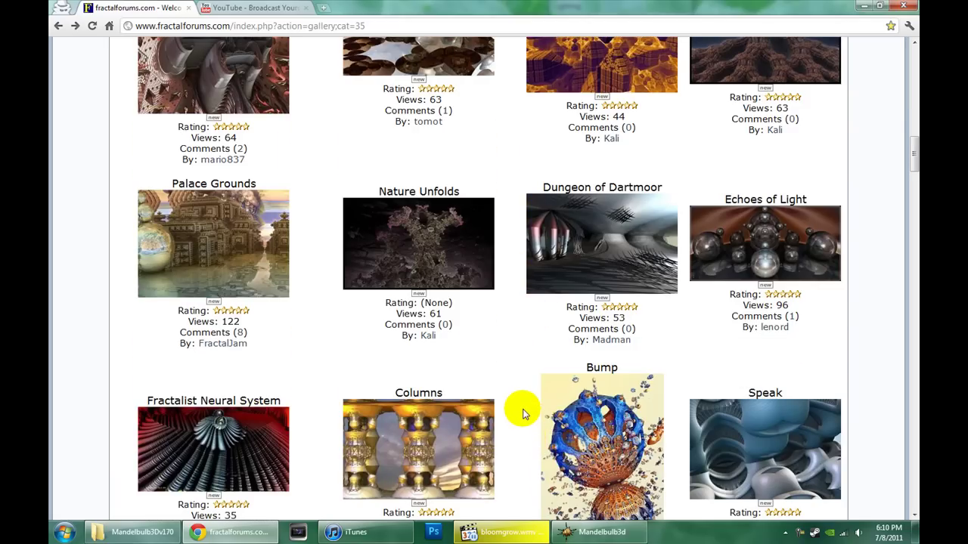
scroll(524, 412, "down", 2)
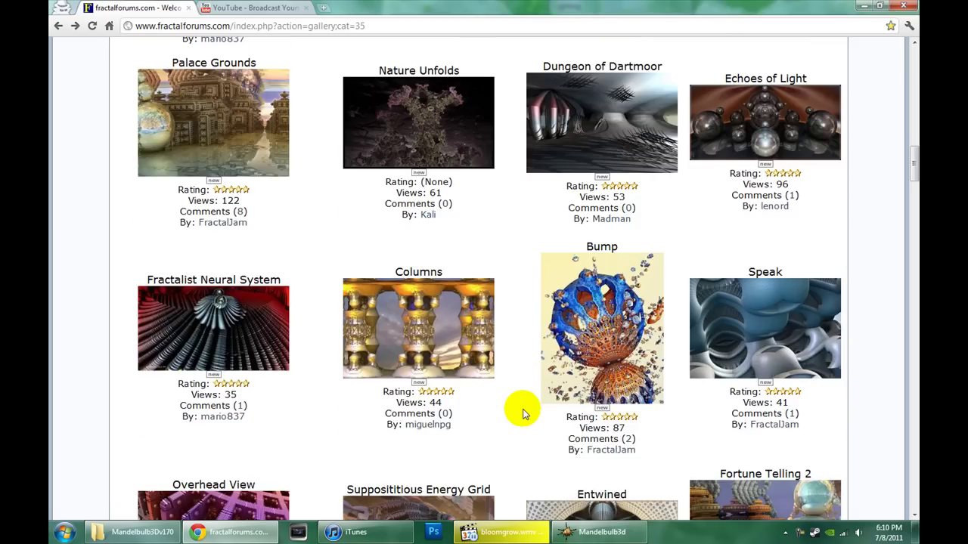
scroll(525, 408, "down", 1)
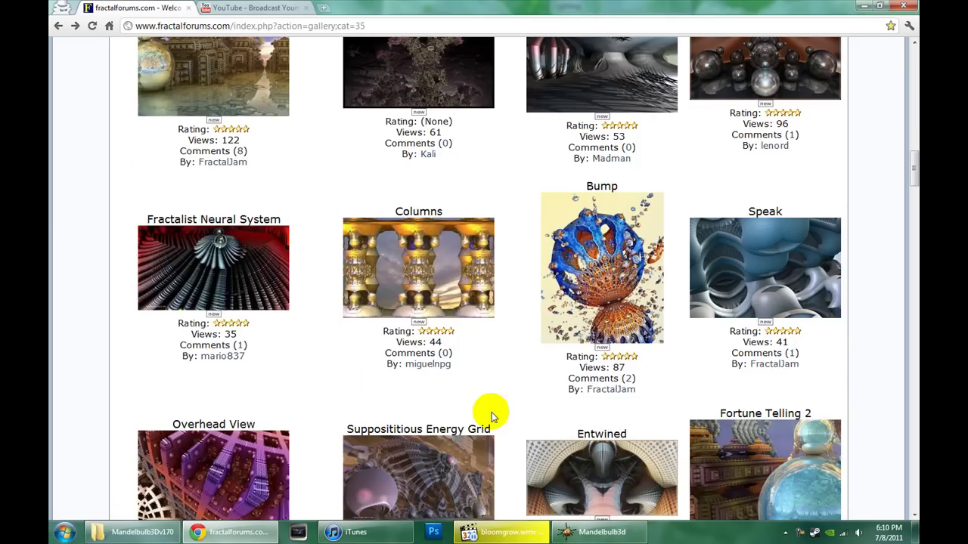
scroll(492, 413, "down", 3)
scroll(495, 397, "down", 2)
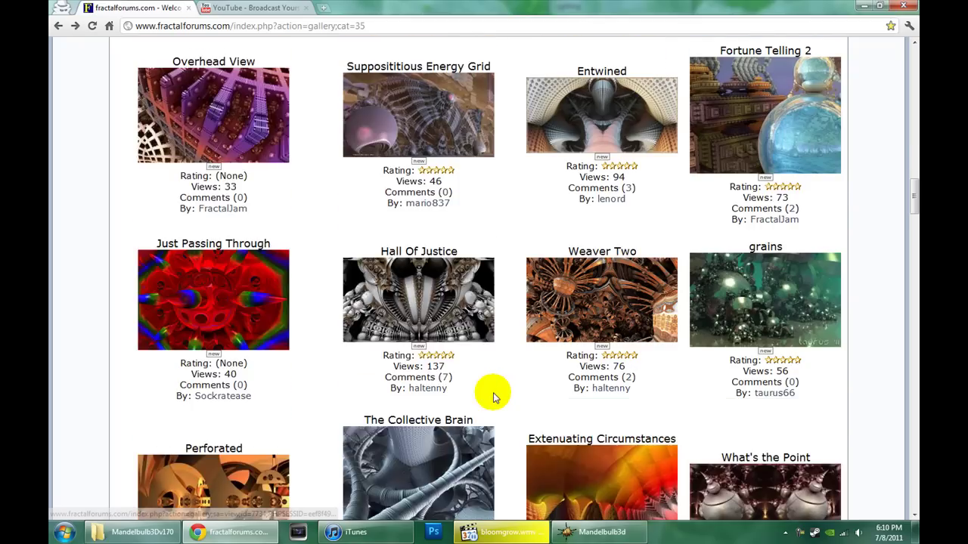
scroll(495, 397, "up", 4)
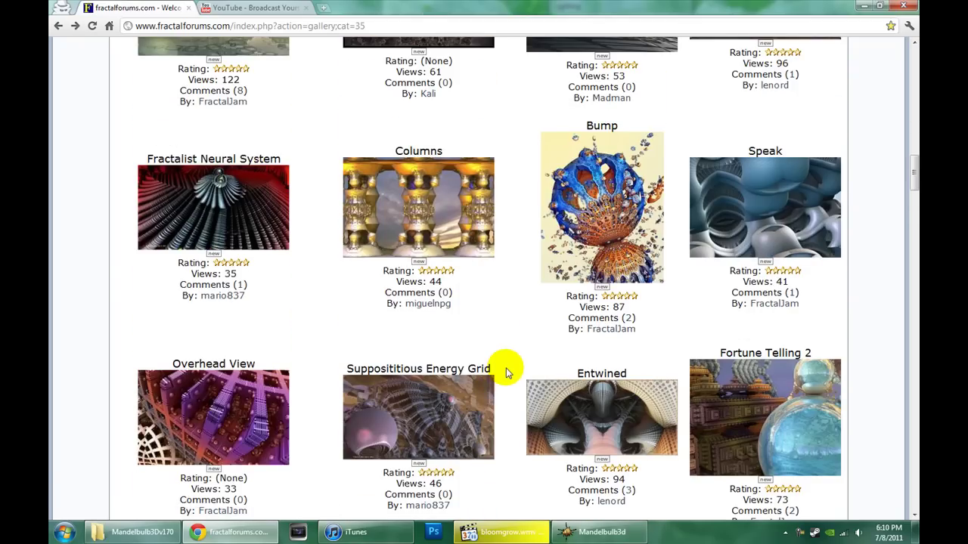
scroll(512, 354, "down", 4)
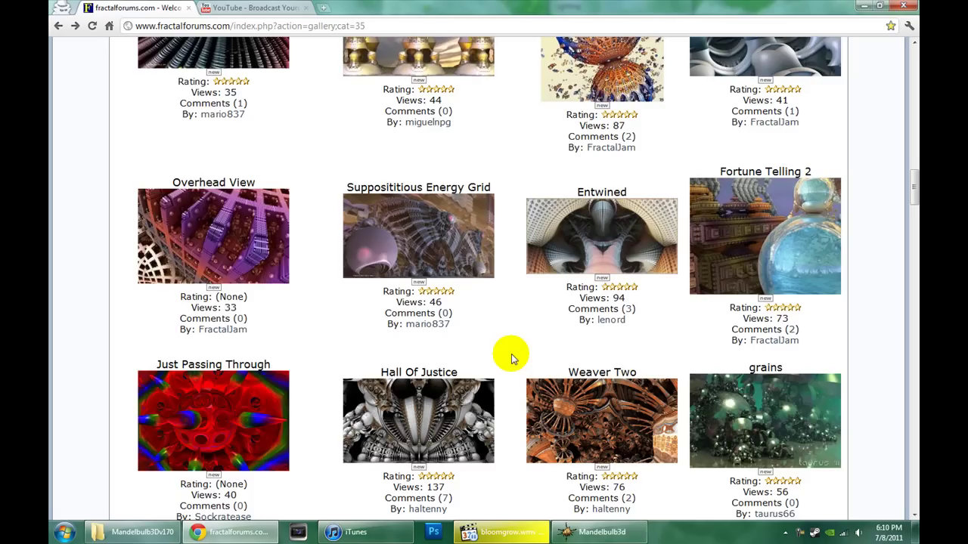
scroll(511, 358, "down", 2)
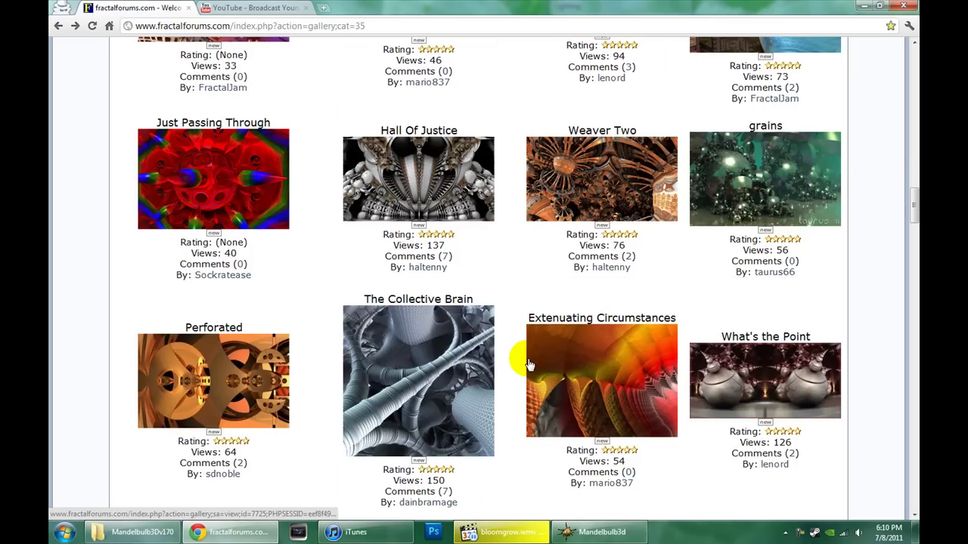
scroll(522, 359, "down", 1)
scroll(522, 378, "down", 1)
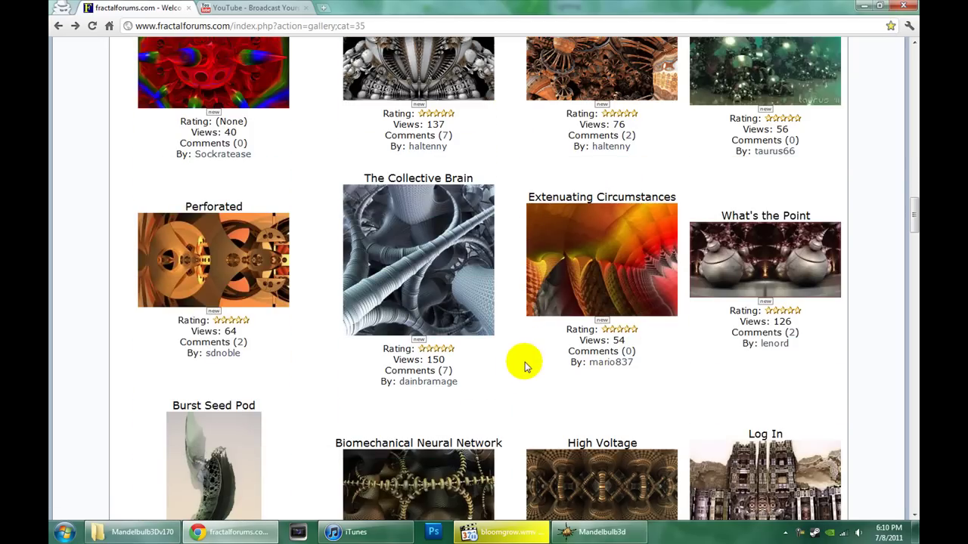
scroll(527, 367, "down", 1)
scroll(523, 325, "down", 1)
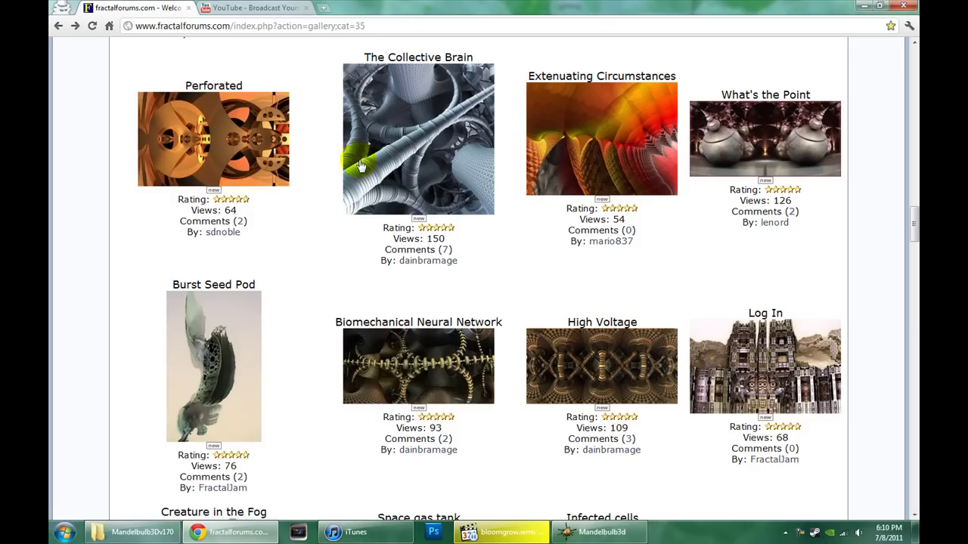
Step: Play the Fata Morgana 0.9 video from the Brain Blinks YouTube channel with the sound muted, and pause it after a short preview
left_click(273, 8)
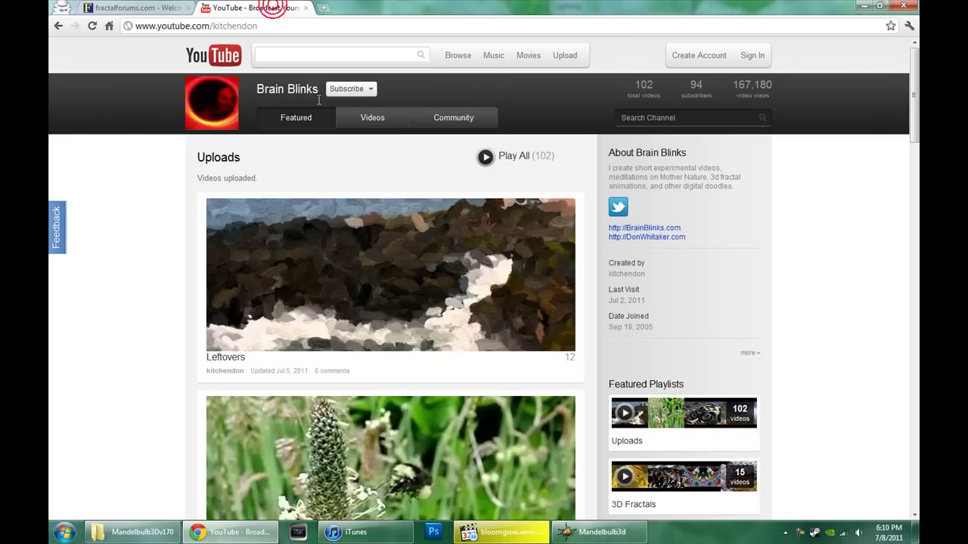
scroll(407, 313, "down", 5)
left_click(412, 262)
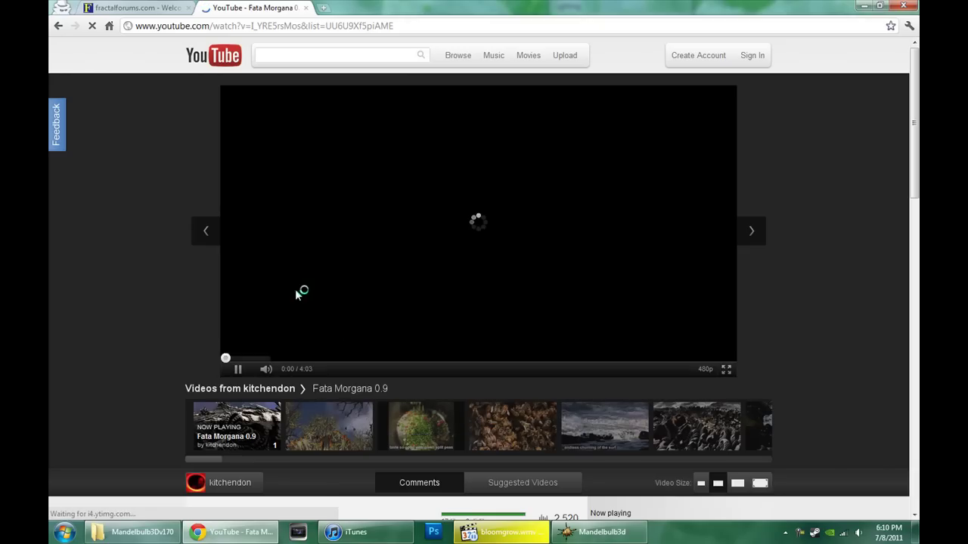
left_click(266, 371)
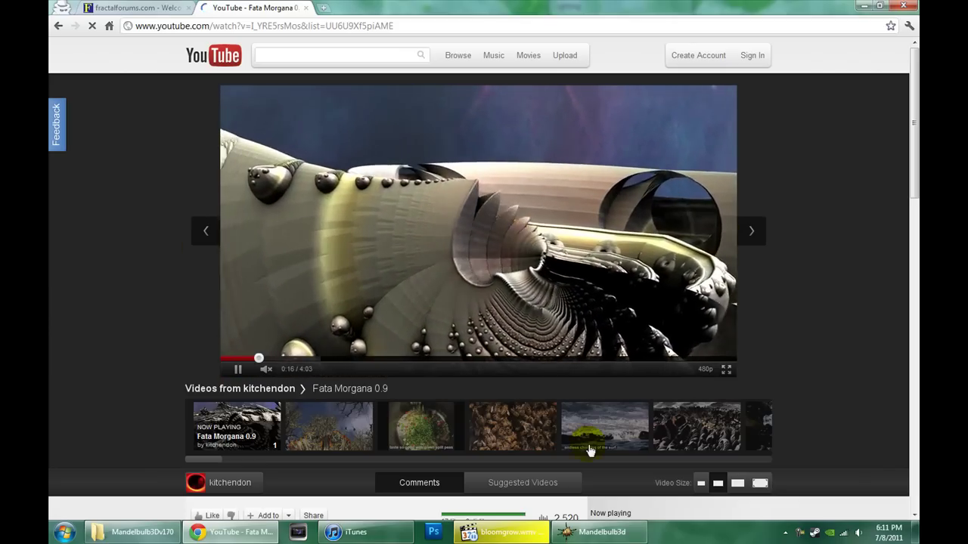
left_click(333, 170)
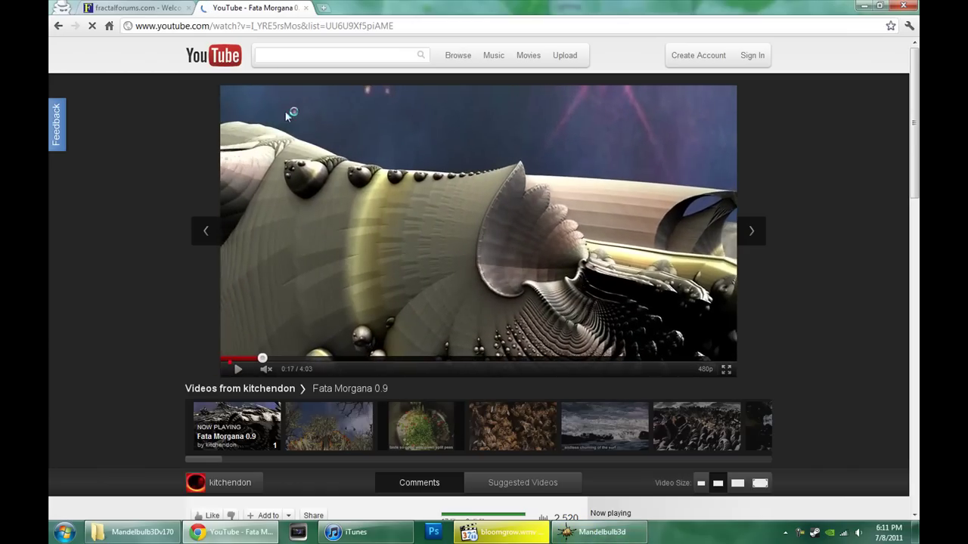
Step: Open bit.ly/getm3 in a new browser tab and view the Recent Downloads section of the downloads page
left_click(323, 9)
type("bit")
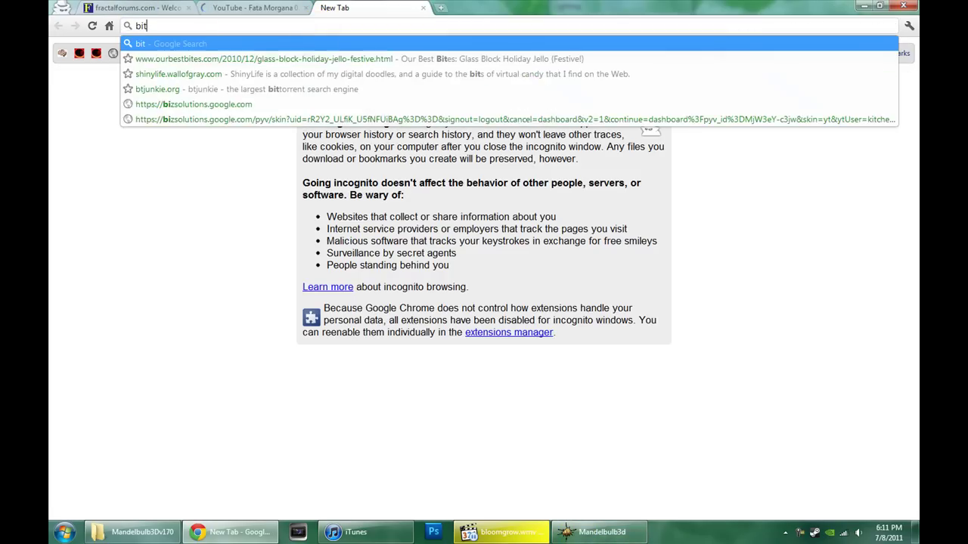
type(".ly")
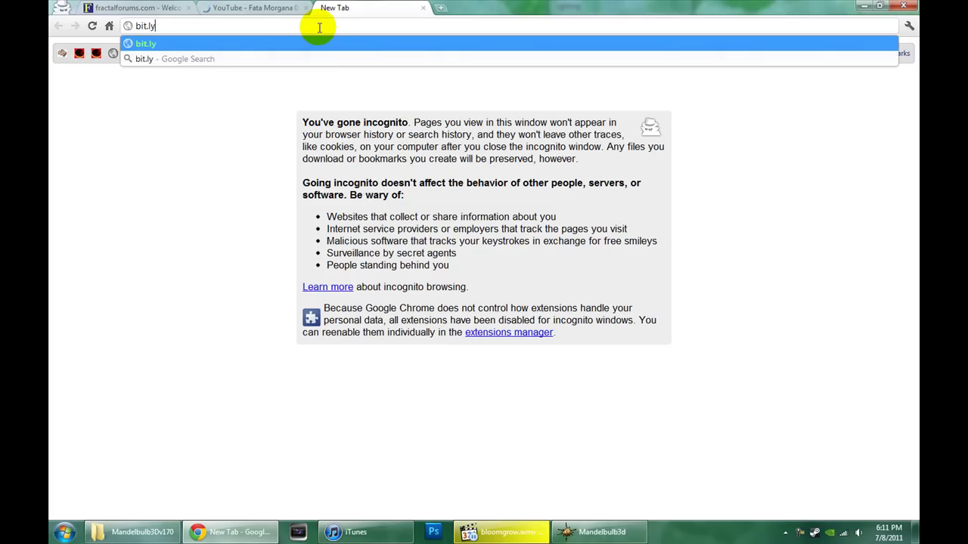
type("/")
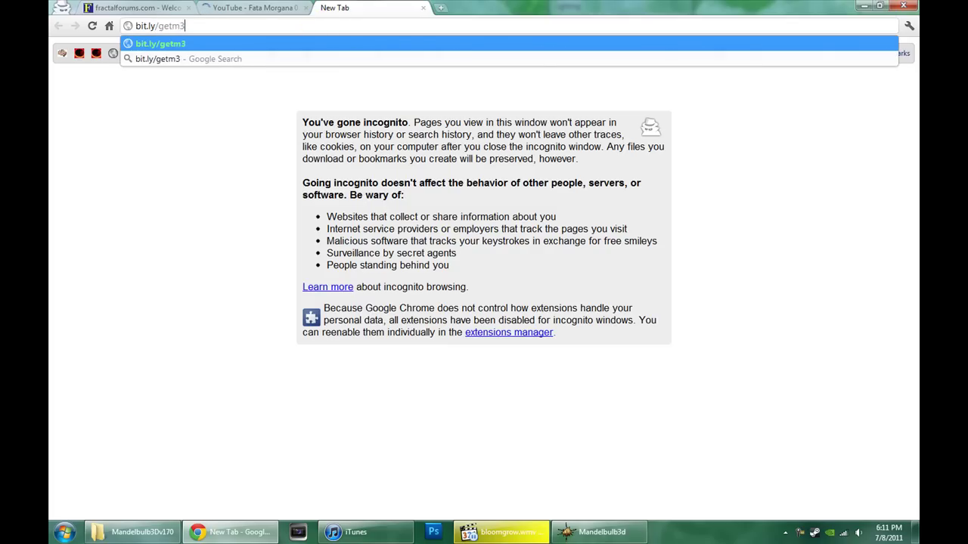
type("getm3")
key("Return")
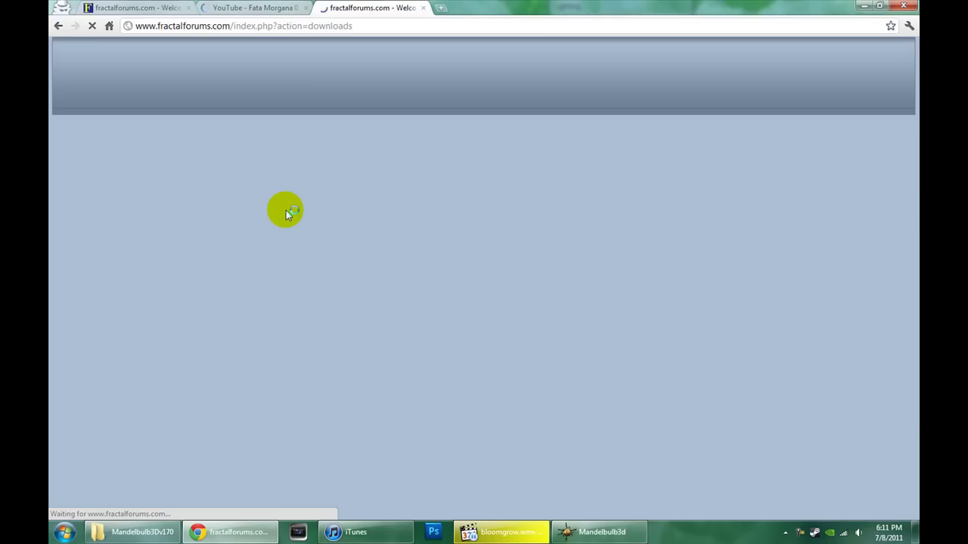
scroll(394, 384, "down", 1)
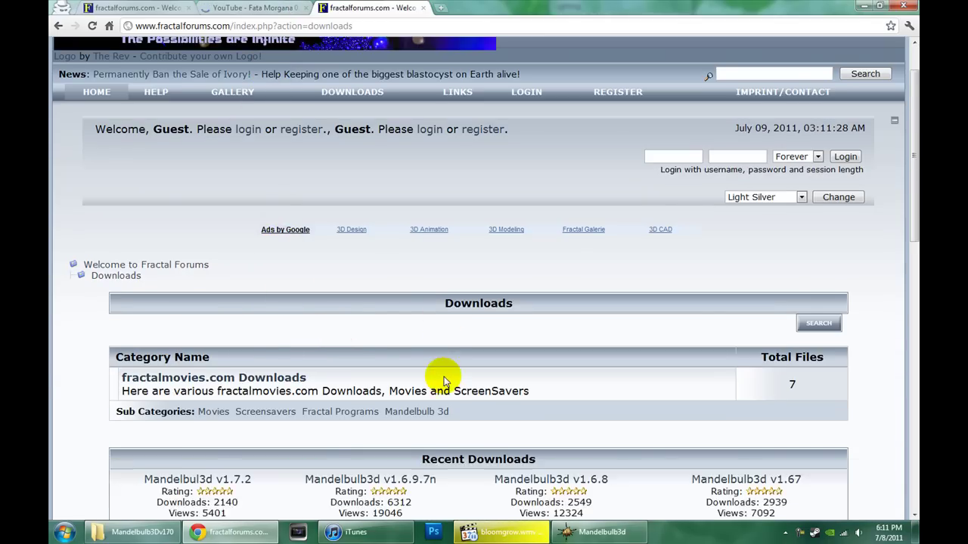
scroll(444, 380, "down", 1)
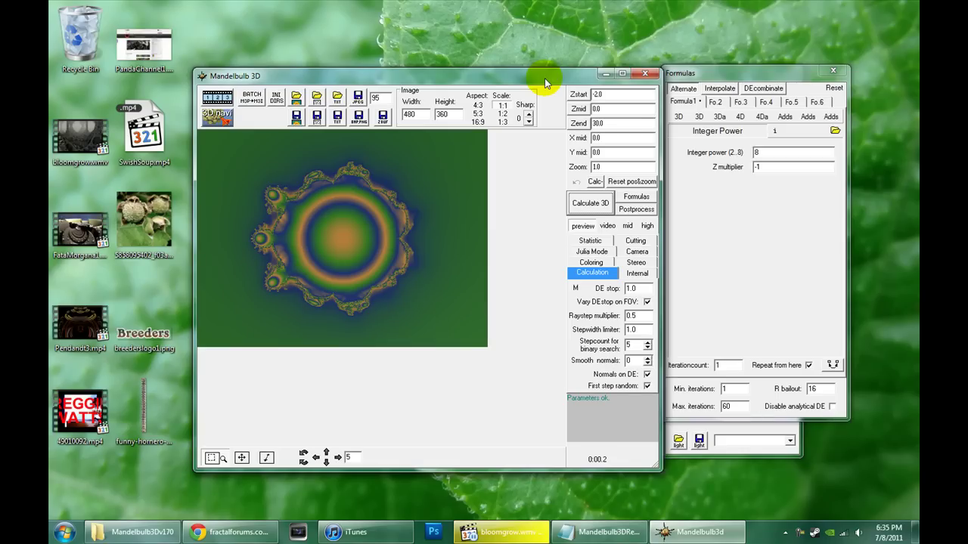
Step: Arrange the Mandelbulb 3D main, Lighting and Formulas windows side by side without overlap, with Lighting between the other two
left_click_drag(545, 78, 481, 64)
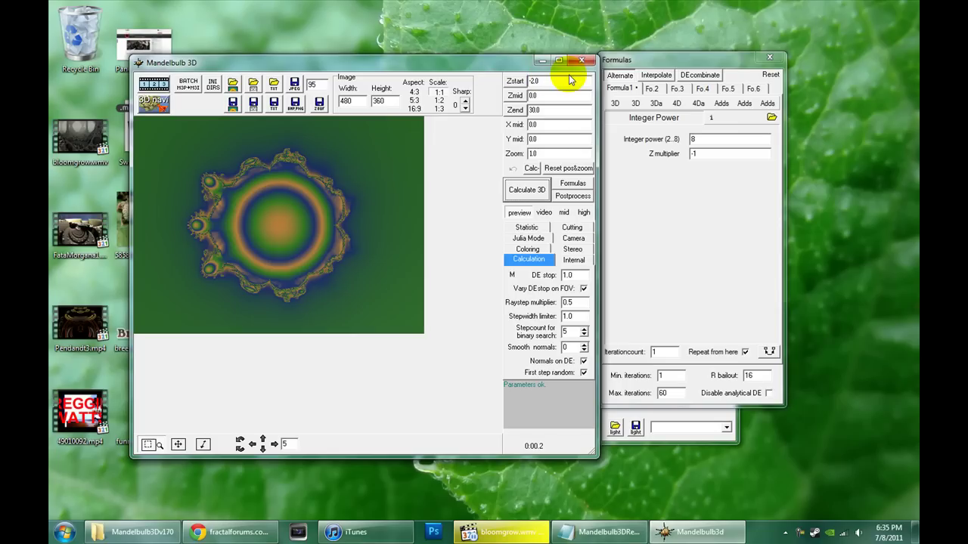
left_click_drag(667, 60, 815, 58)
left_click_drag(462, 65, 412, 55)
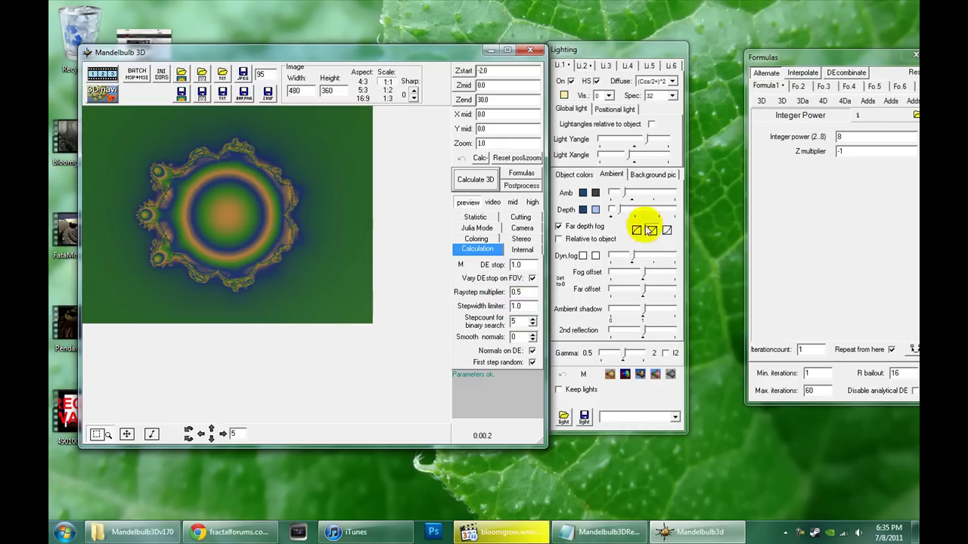
left_click_drag(834, 64, 782, 103)
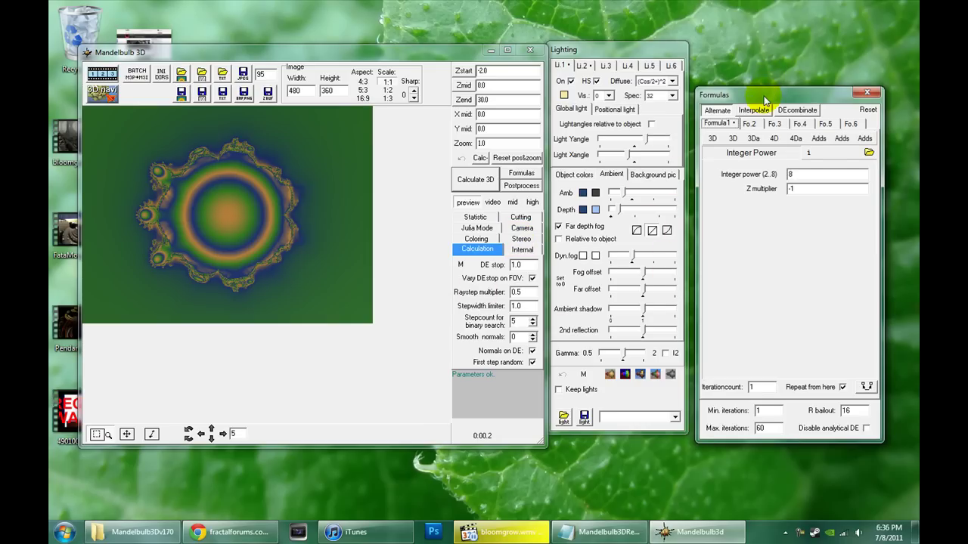
left_click_drag(765, 100, 771, 57)
left_click_drag(631, 55, 638, 33)
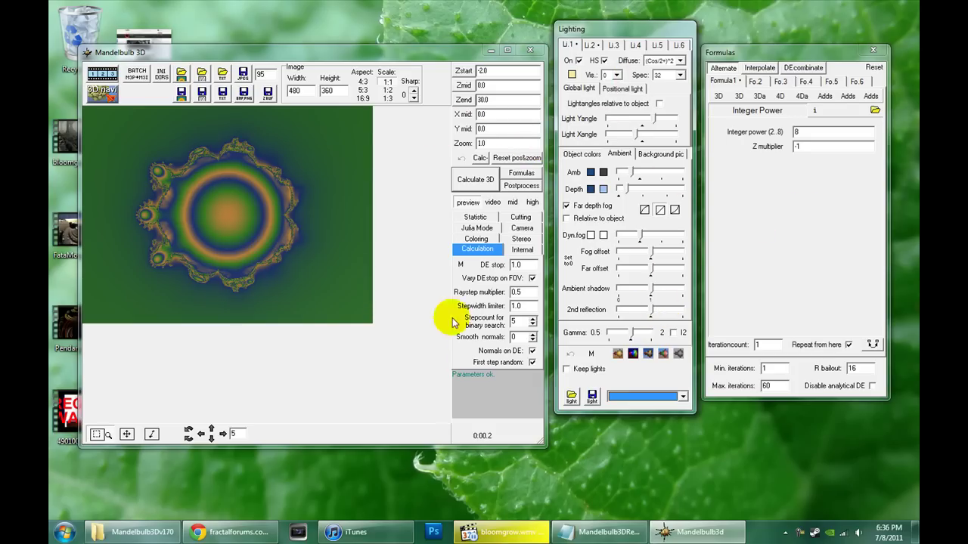
Step: Space the main, Lighting and Formulas windows farther apart, and calculate the default Mandelbulb in 3D
mouse_move(417, 50)
left_mouse_down()
mouse_move(420, 11)
mouse_move(398, 37)
mouse_move(422, 46)
mouse_move(423, 64)
left_mouse_up()
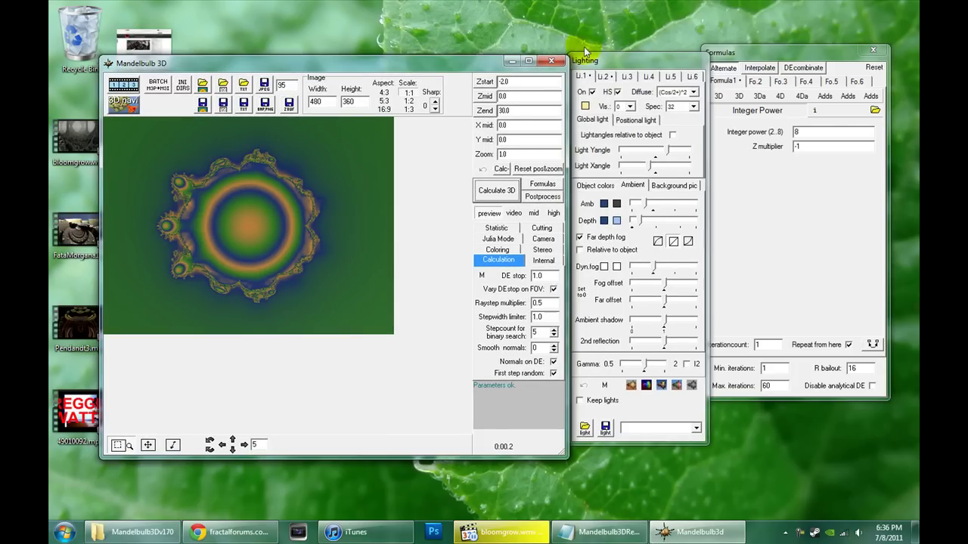
left_click(779, 54)
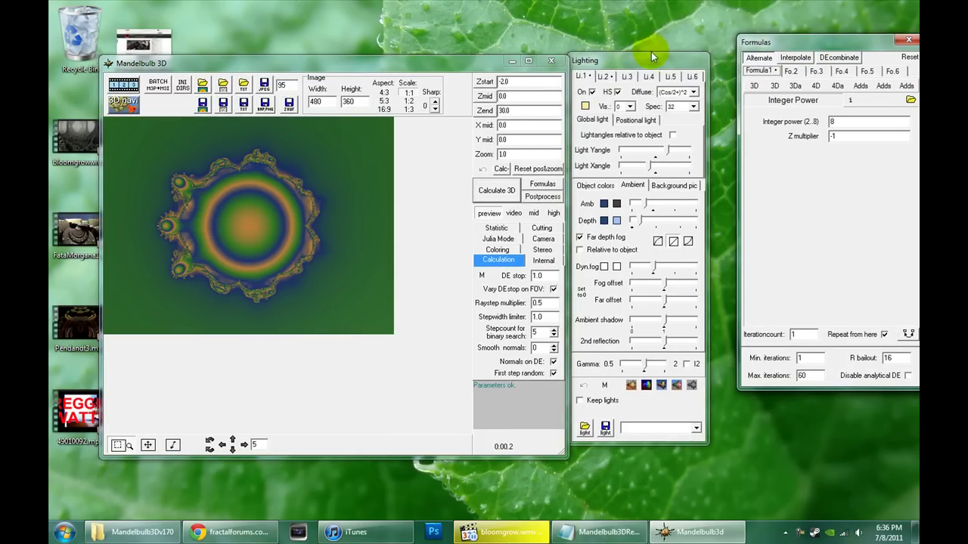
left_click_drag(653, 56, 676, 62)
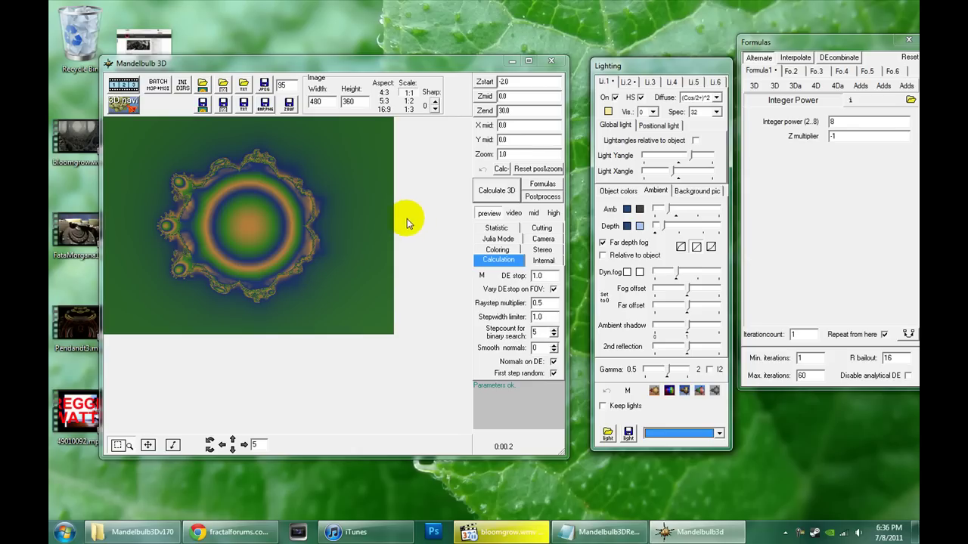
left_click(477, 191)
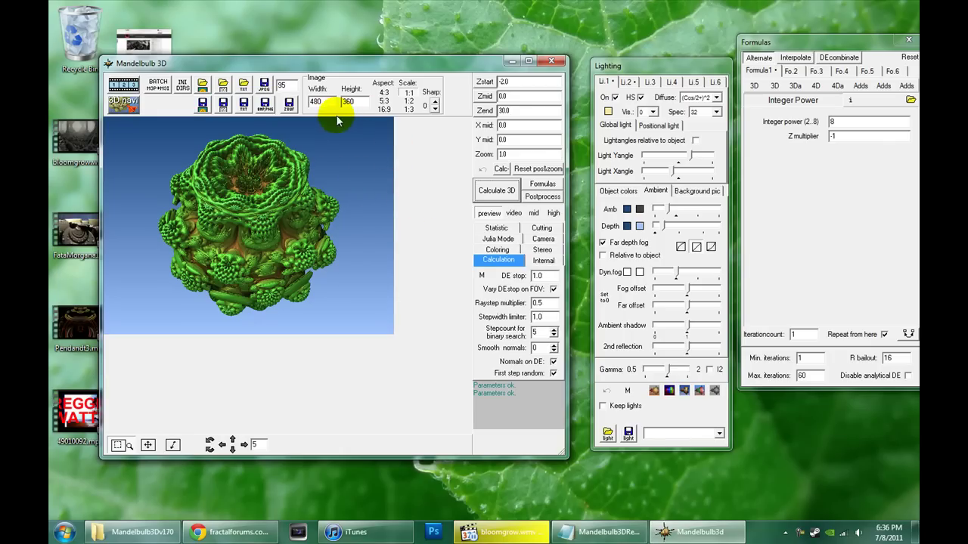
Step: Render the Mandelbulb in 3D at 1280 by 720 pixels and display the image at 1:2 scale
double_click(311, 100)
type("128")
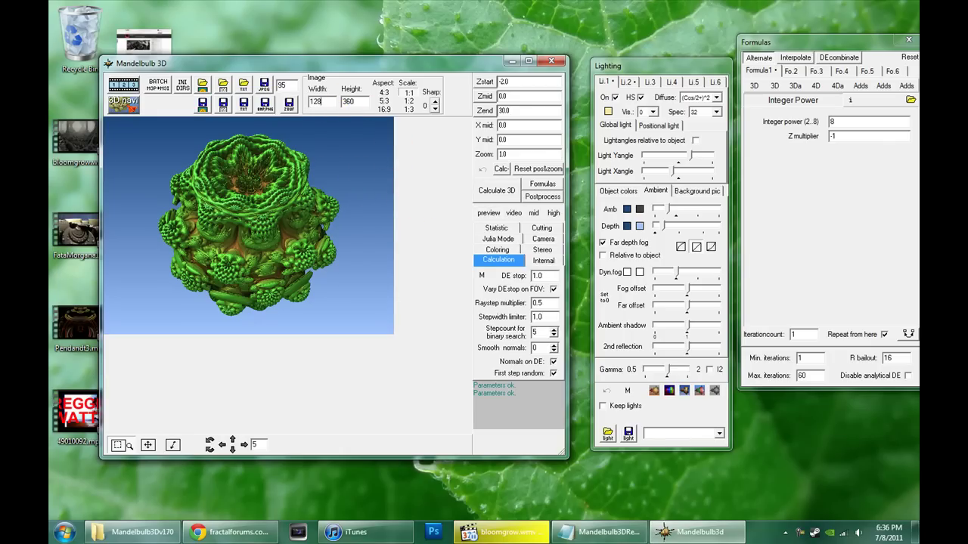
type("0")
left_click(350, 100)
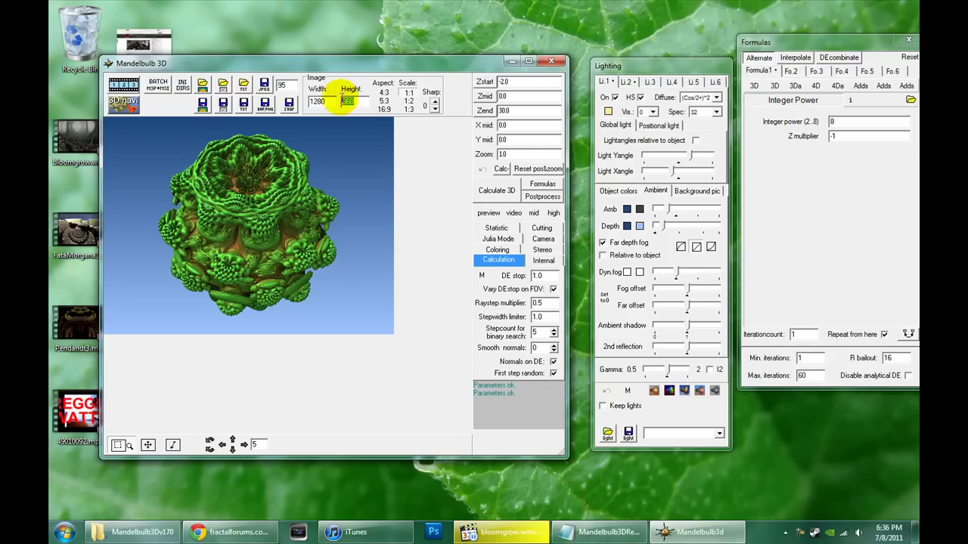
left_click(384, 109)
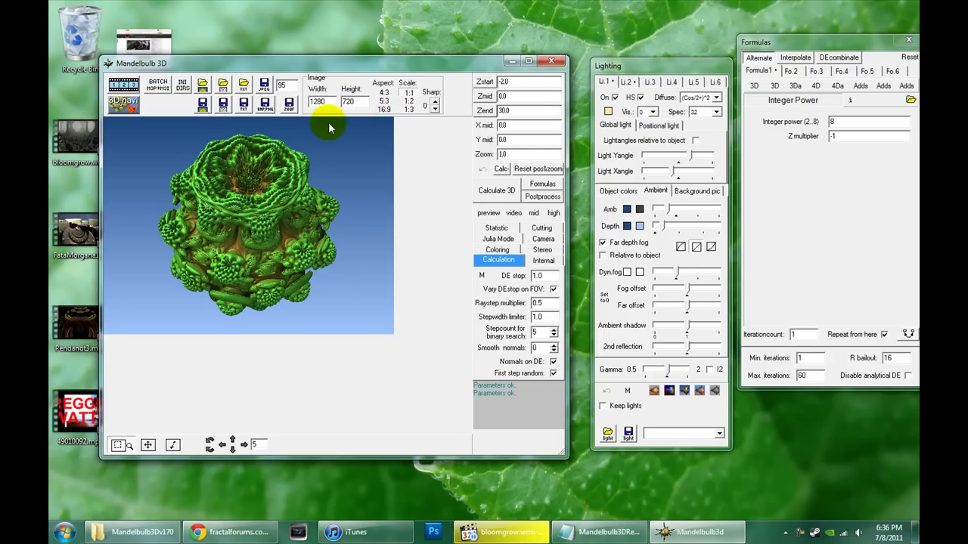
left_click(496, 189)
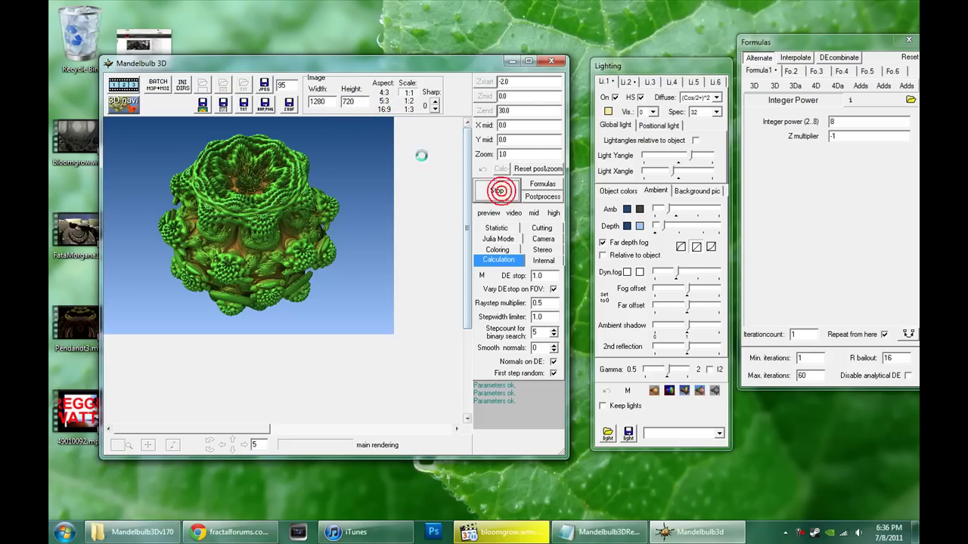
left_click(409, 101)
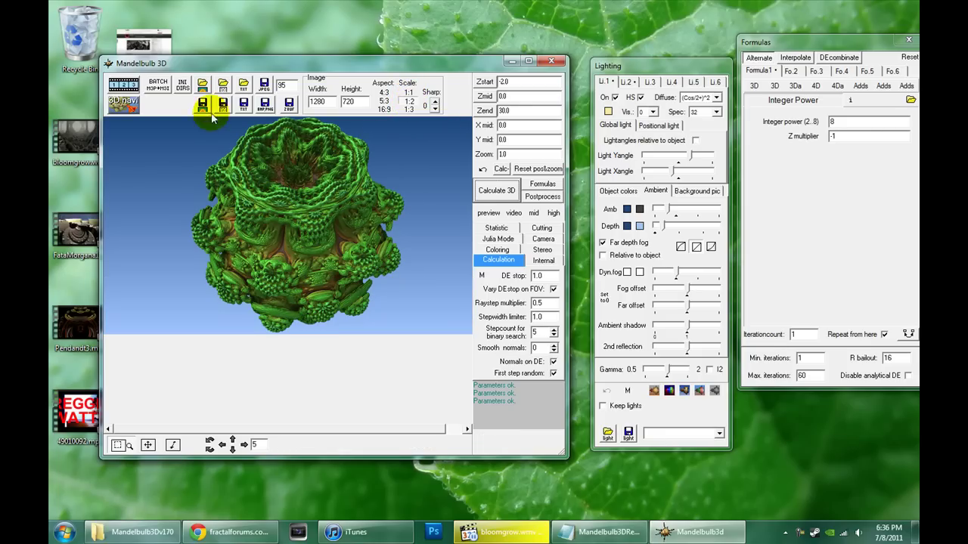
Step: Shift the main window aside, open the 3D Navigator and place its window between the rendered bulb and the Formulas window
left_click_drag(428, 78, 403, 62)
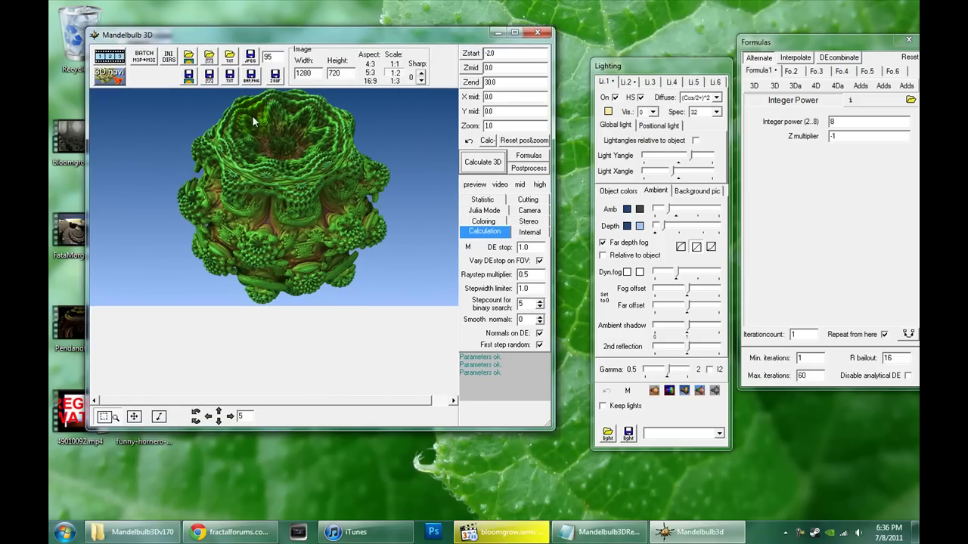
left_click(110, 74)
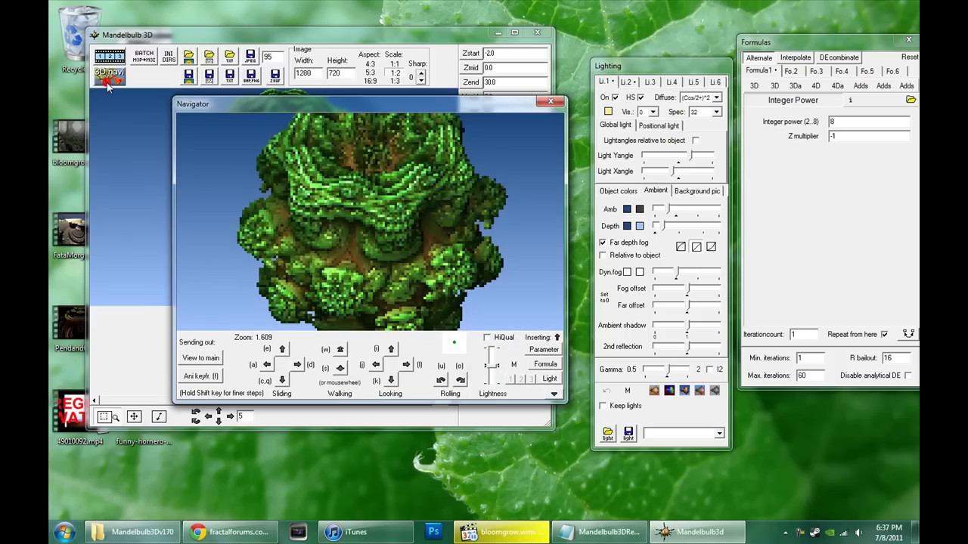
left_click_drag(236, 103, 385, 107)
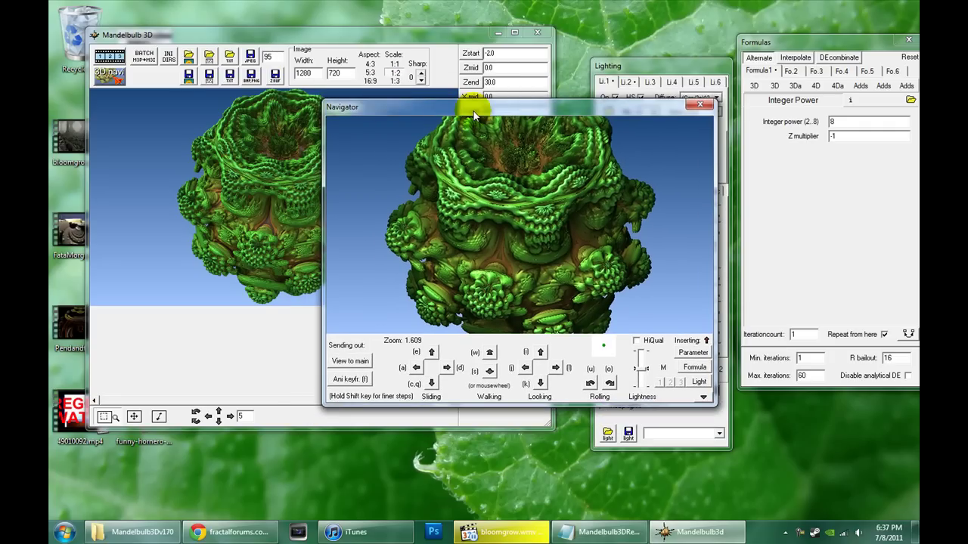
left_click(775, 41)
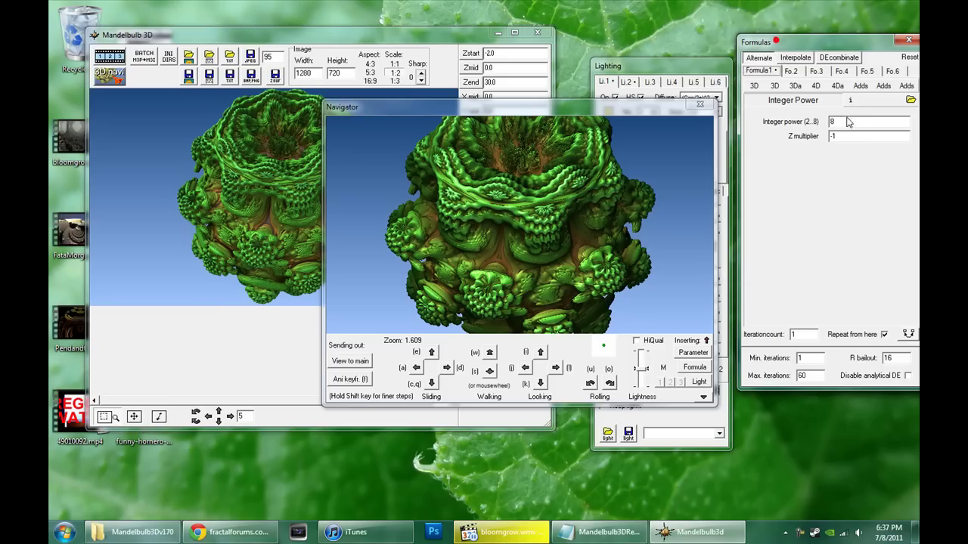
left_click(551, 109)
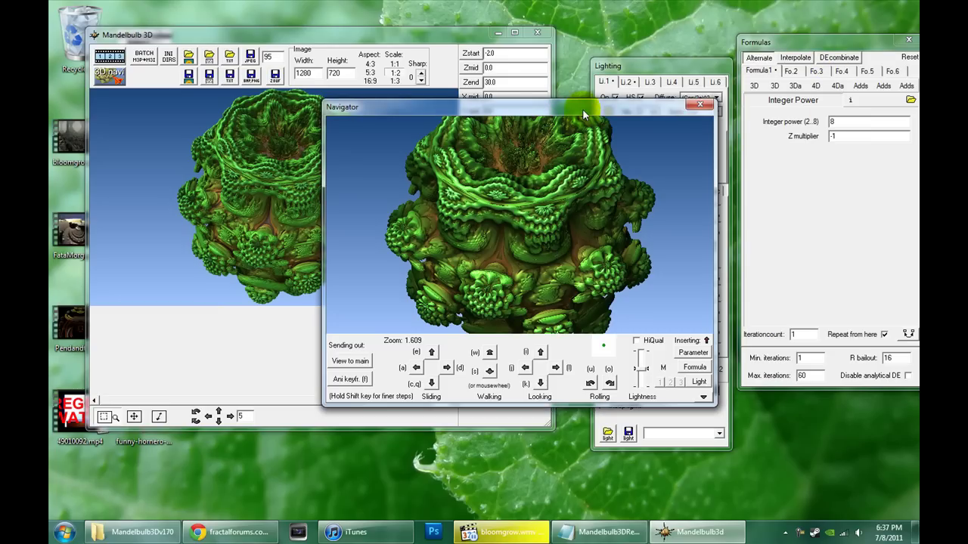
Step: Move the Navigator camera around the bulb and closer to its bumpy side, to a zoom of about 5
scroll(647, 254, "up", 2)
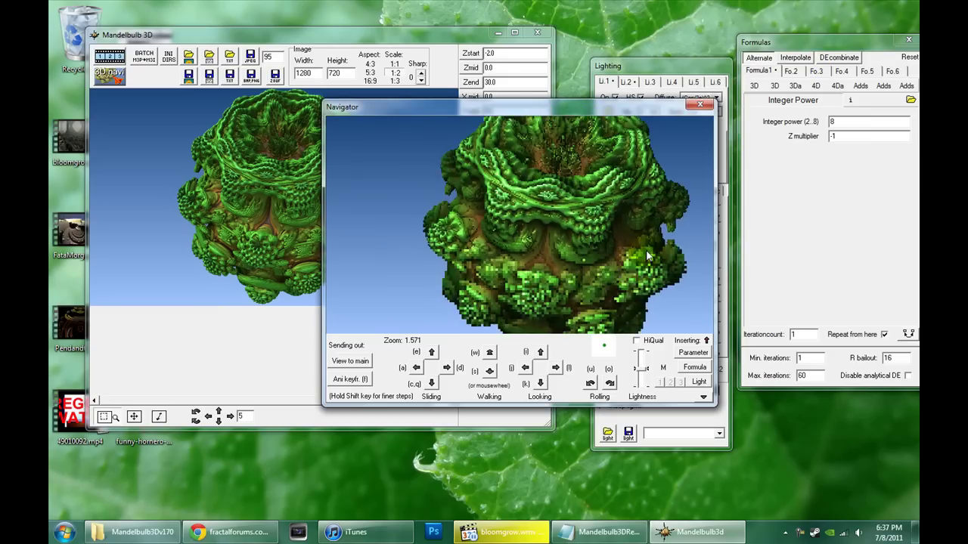
left_click(645, 254)
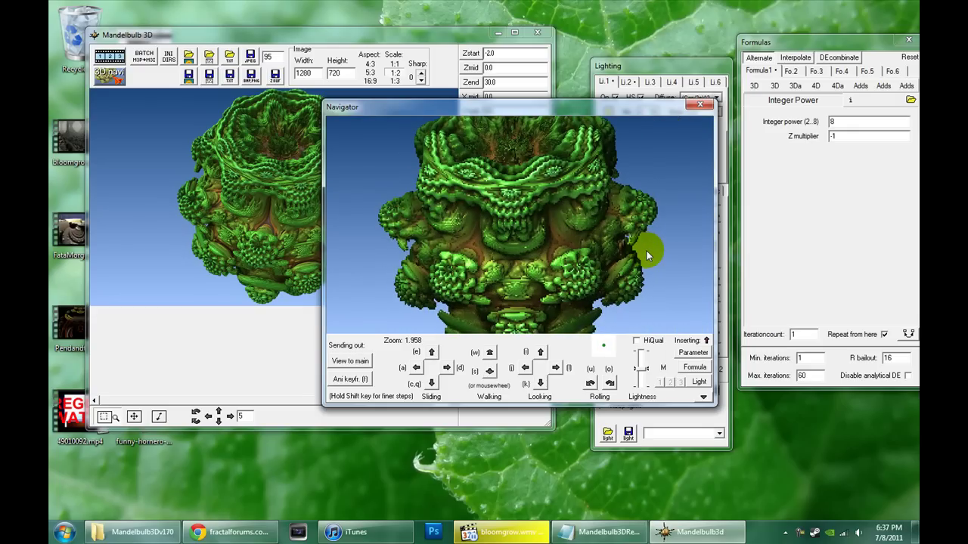
left_click(645, 254)
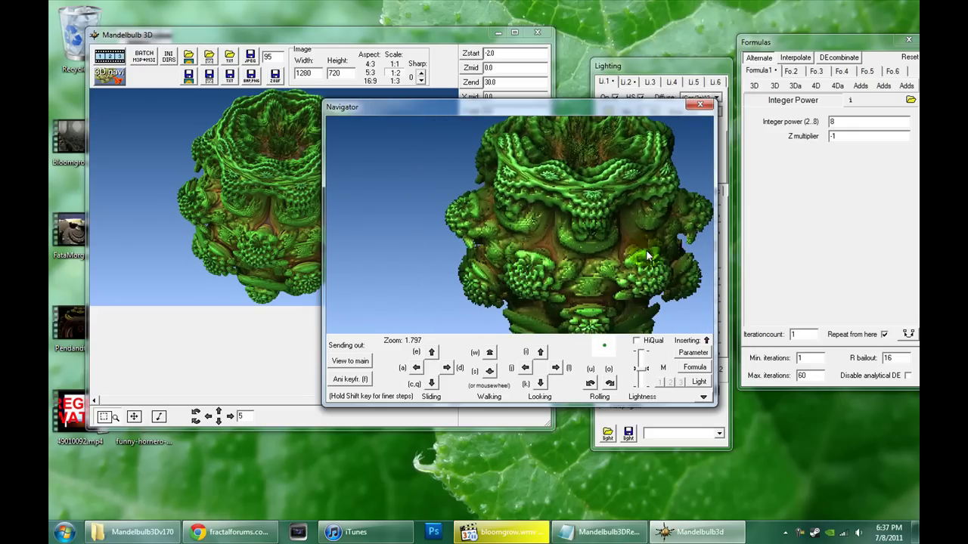
scroll(646, 250, "up", 2)
scroll(645, 249, "up", 4)
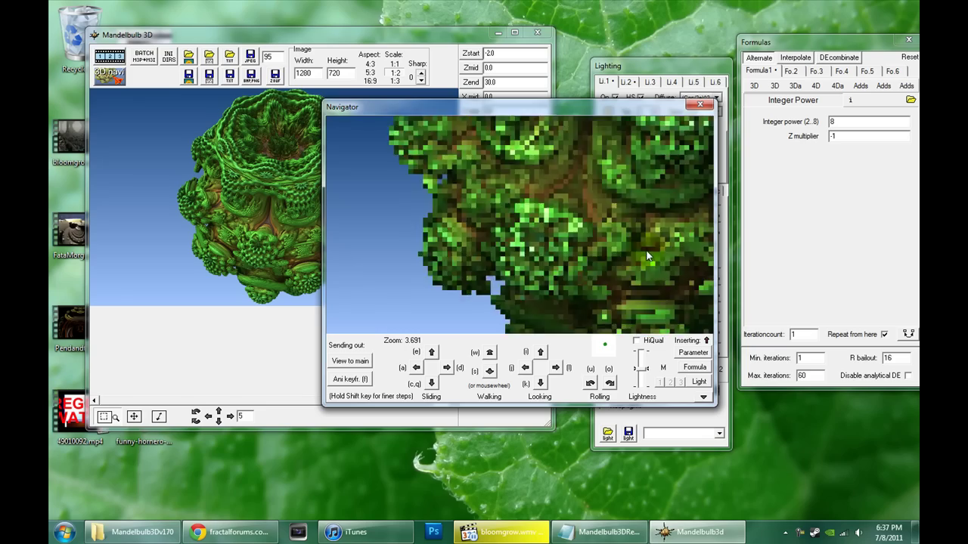
left_click(646, 250)
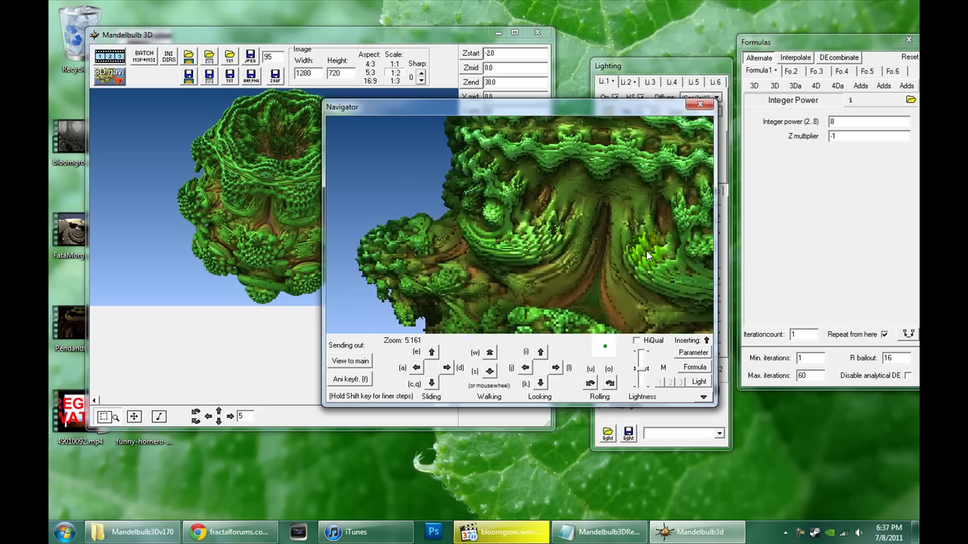
left_click(646, 250)
Step: Turn the Navigator camera toward the growths on the horizon, then walk forward and slightly back to a zoom of about 11
key("Left")
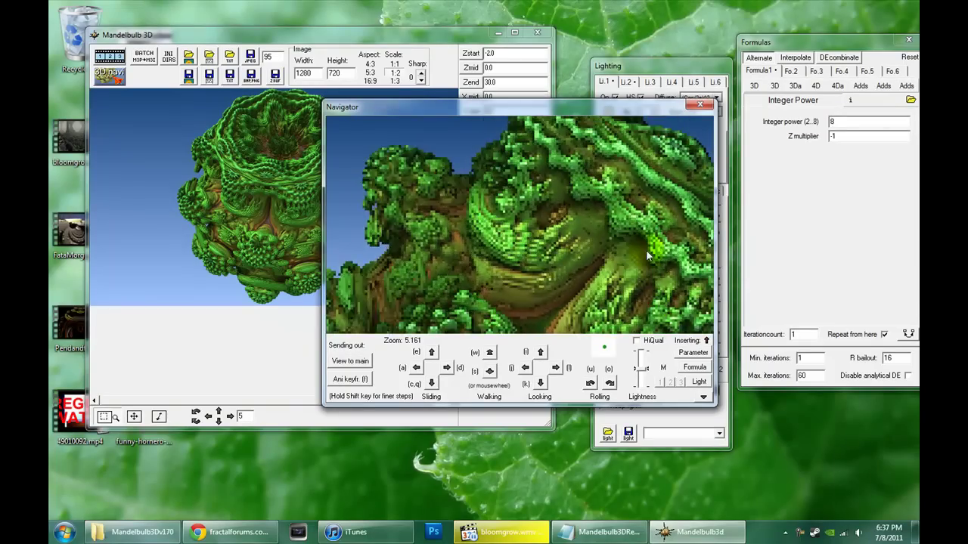
key("Left")
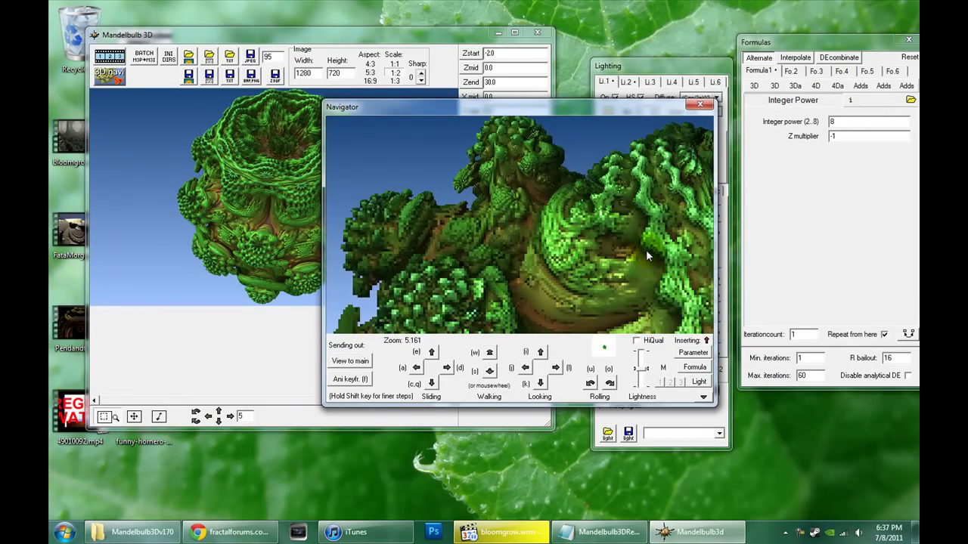
key("w")
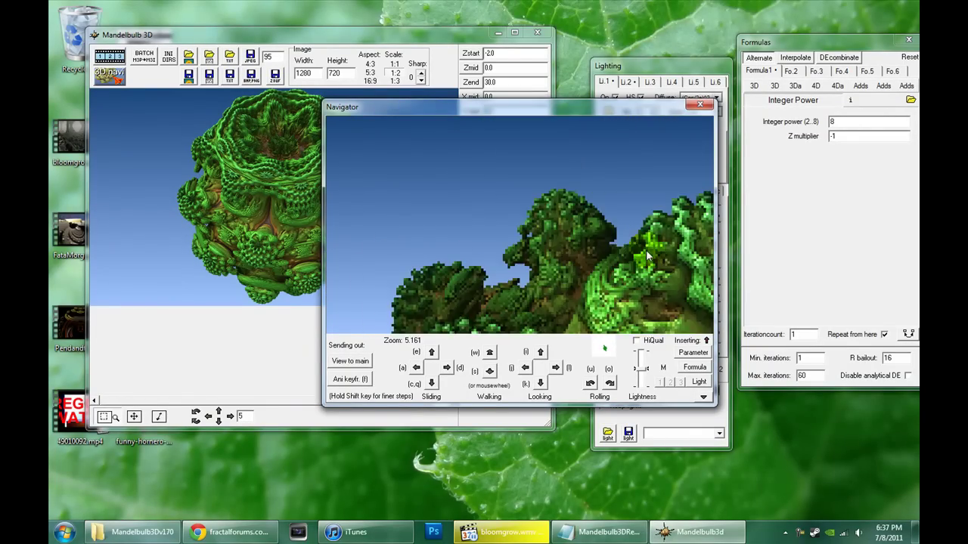
key("w")
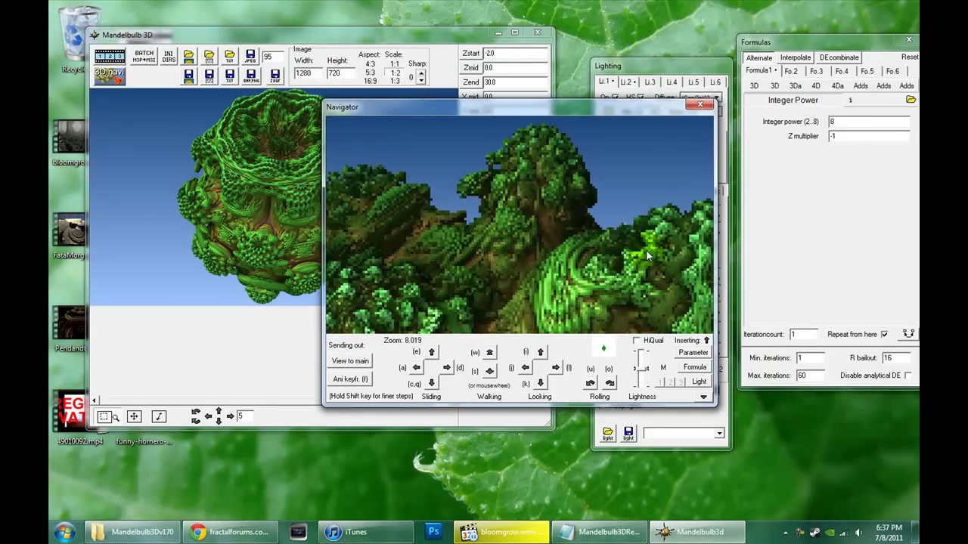
key("s")
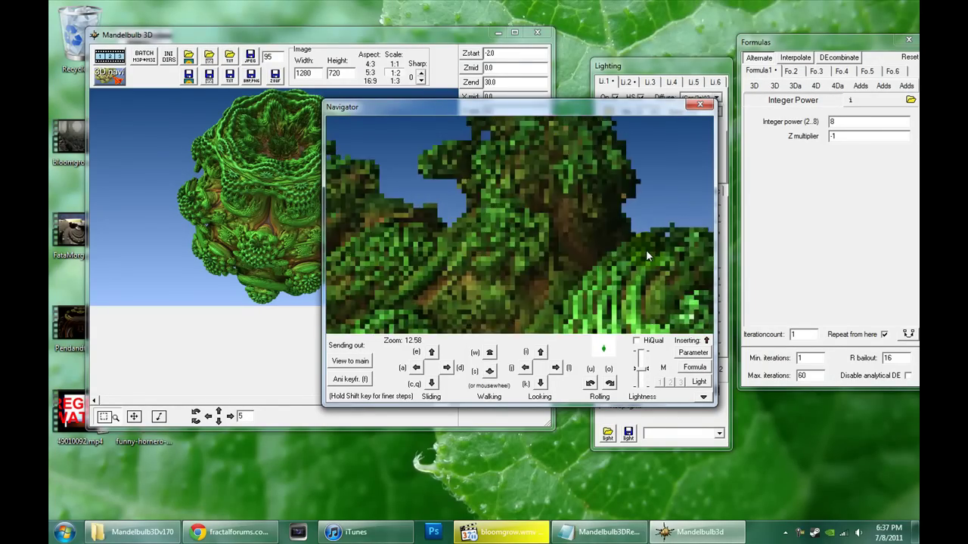
key("s")
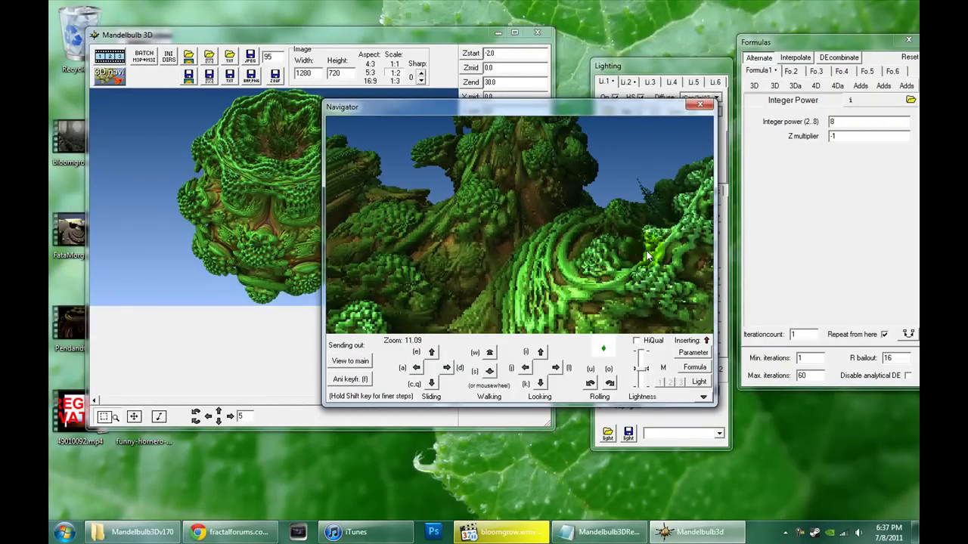
Step: Slide the Navigator camera sideways in both directions across the ridges and growths of the fractal surface
left_click(447, 369)
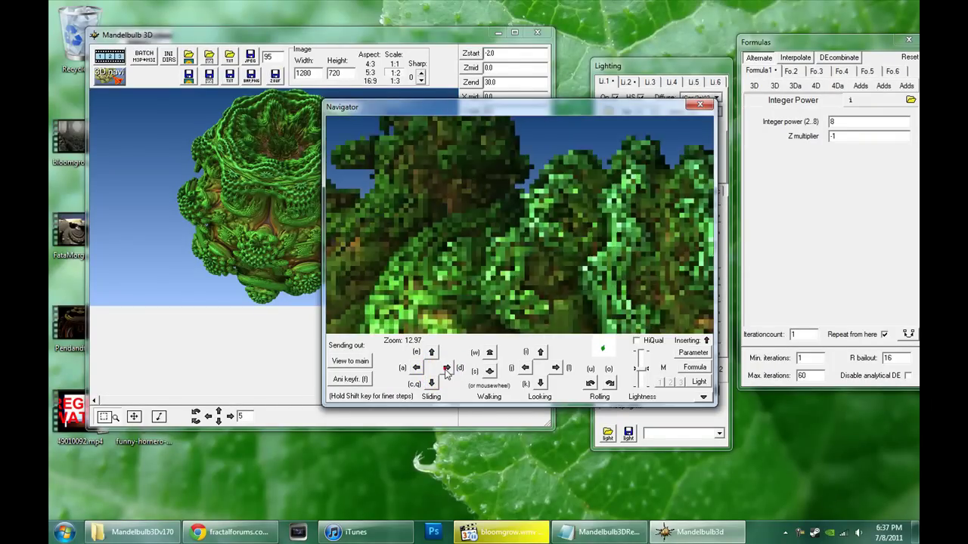
left_click(418, 368)
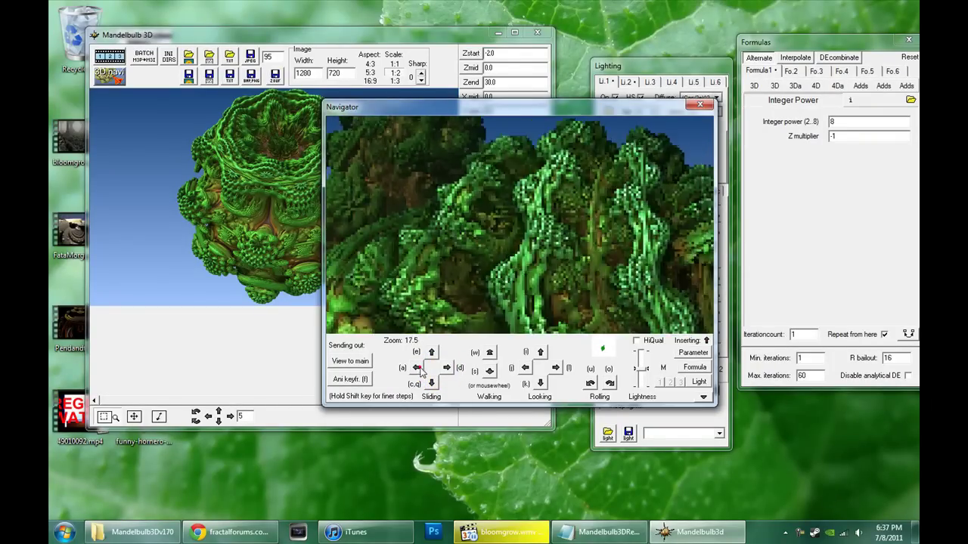
left_click(446, 366)
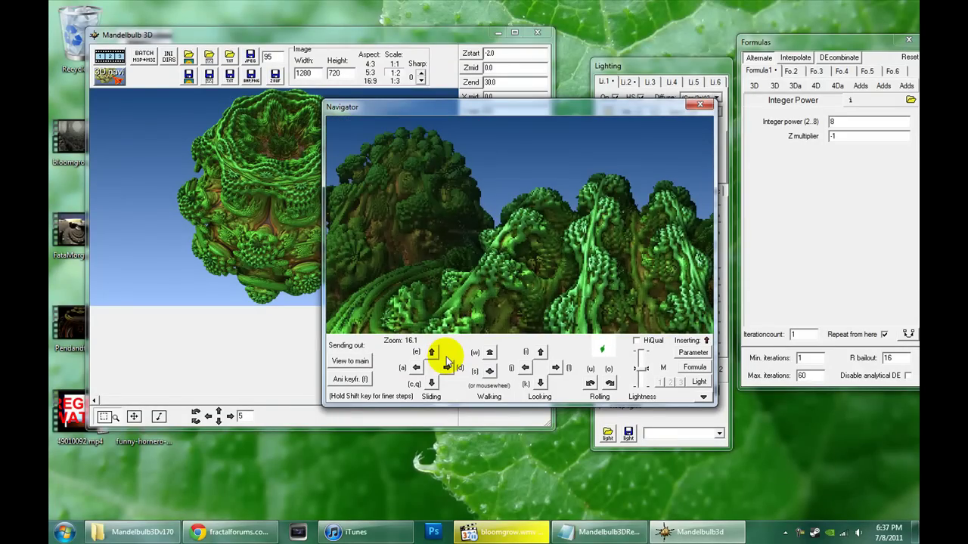
left_click(447, 366)
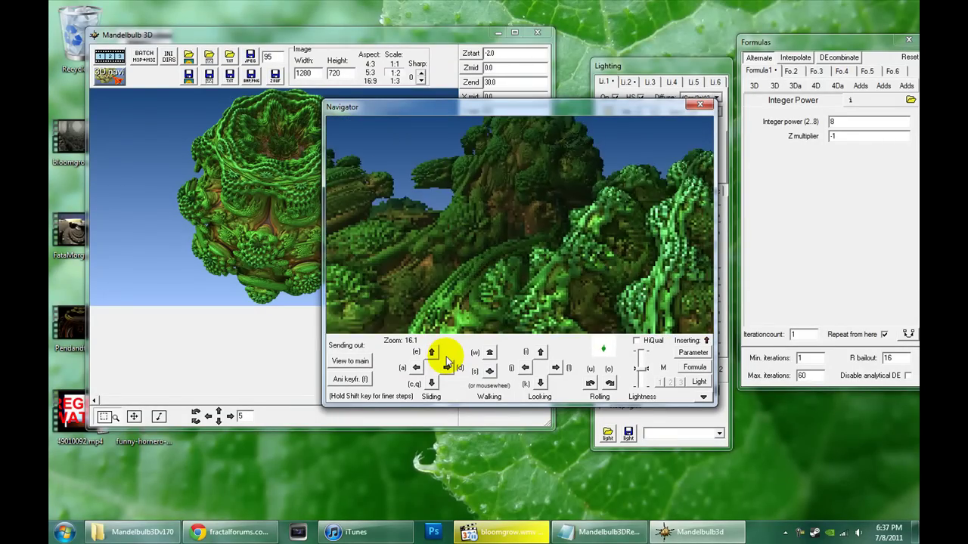
scroll(447, 366, "up", 3)
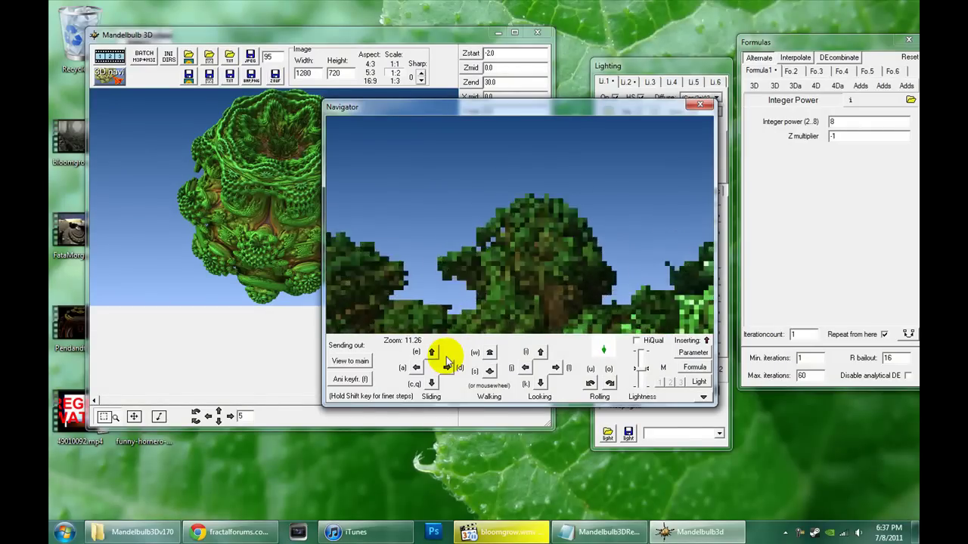
Step: Fly the Navigator camera into the crevice beside the knobby growth, to a zoom of about 95
left_click(525, 235)
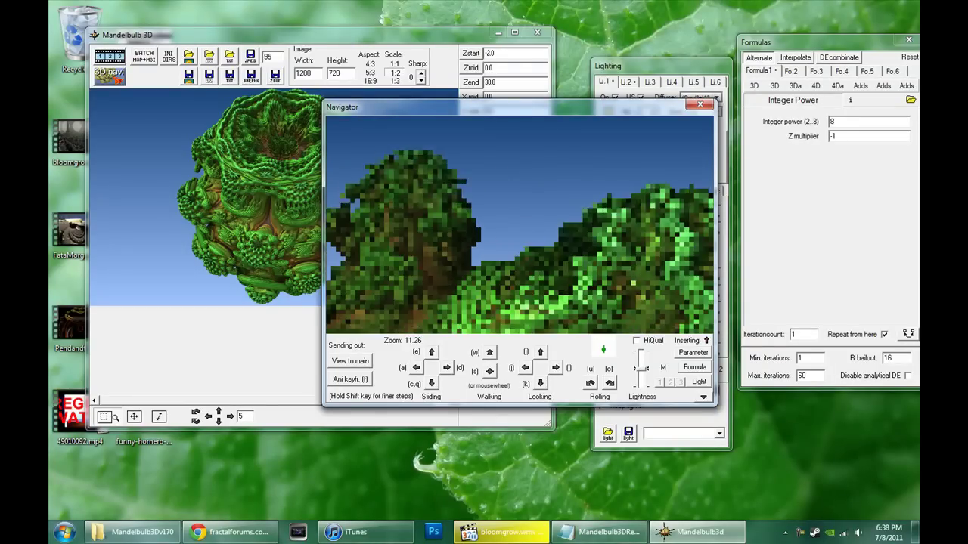
scroll(519, 224, "up", 2)
scroll(466, 211, "up", 3)
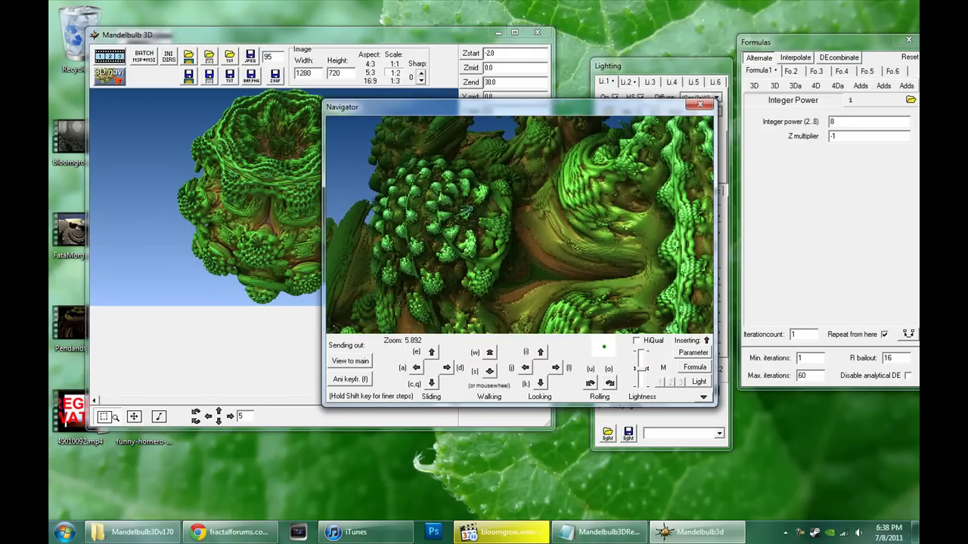
scroll(465, 211, "up", 5)
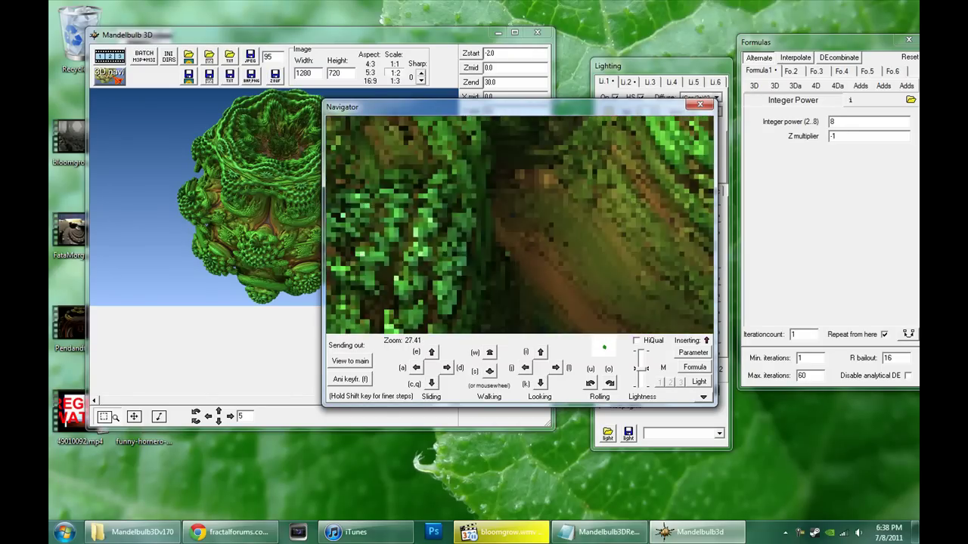
scroll(465, 210, "up", 2)
scroll(465, 210, "up", 3)
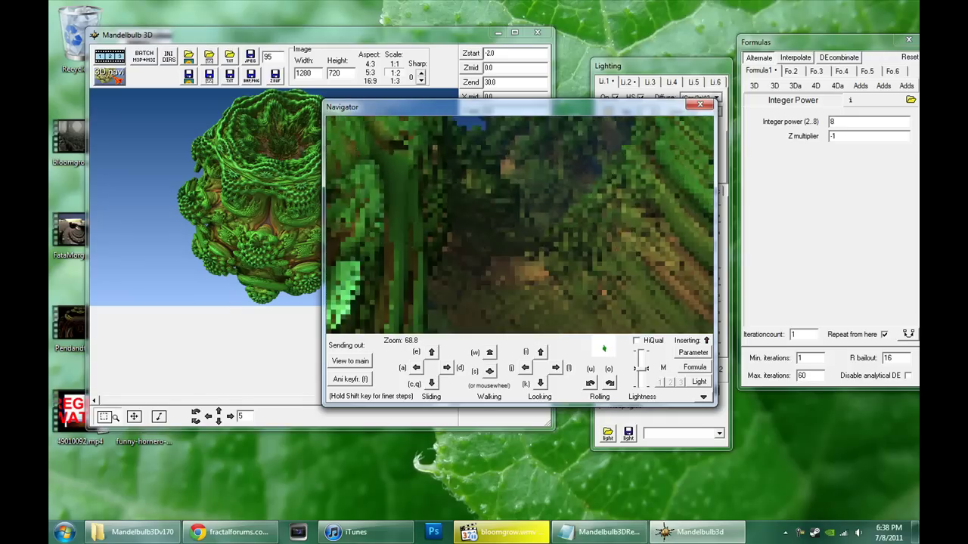
scroll(465, 210, "down", 2)
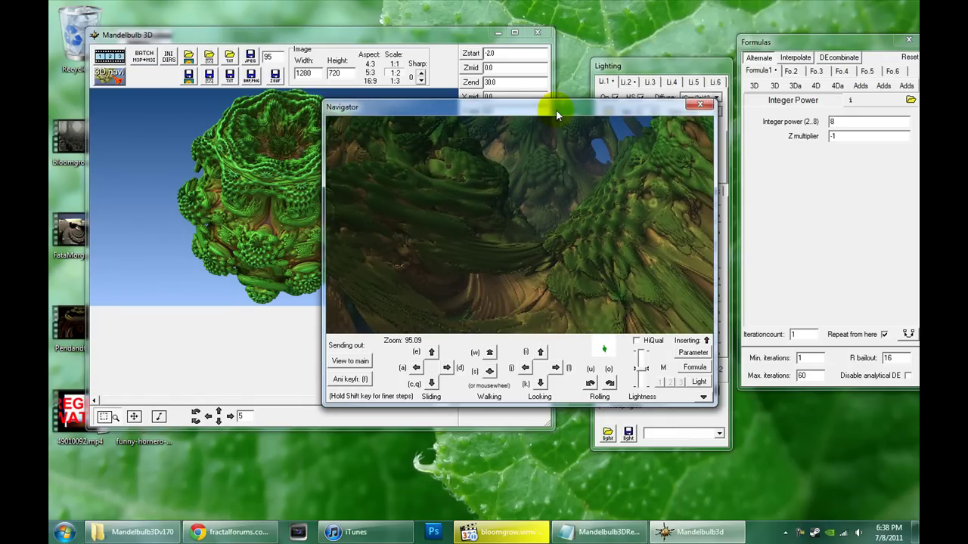
Step: Turn the Navigator camera up and sideways to frame the overgrown hills against the sky, at a zoom of about 51
key("i")
key("i")
key("k")
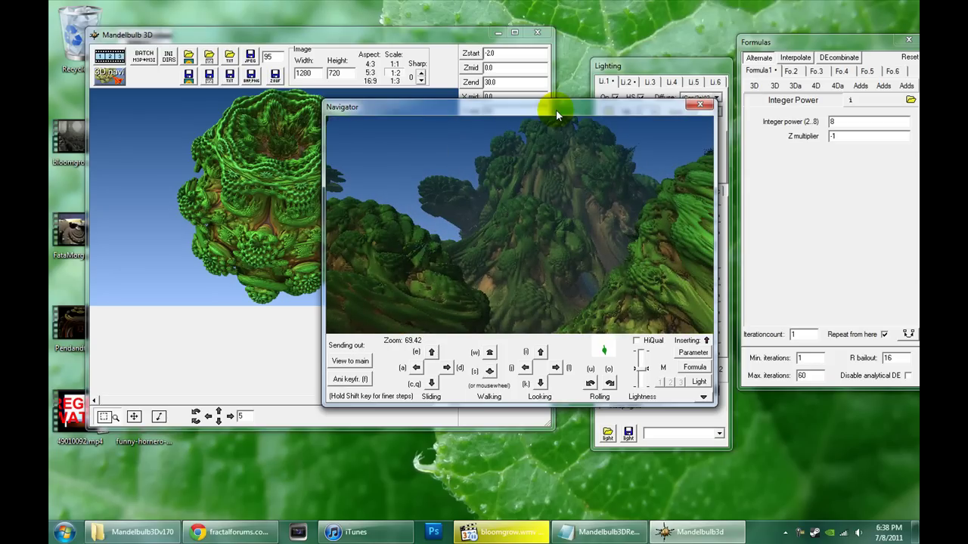
key("j")
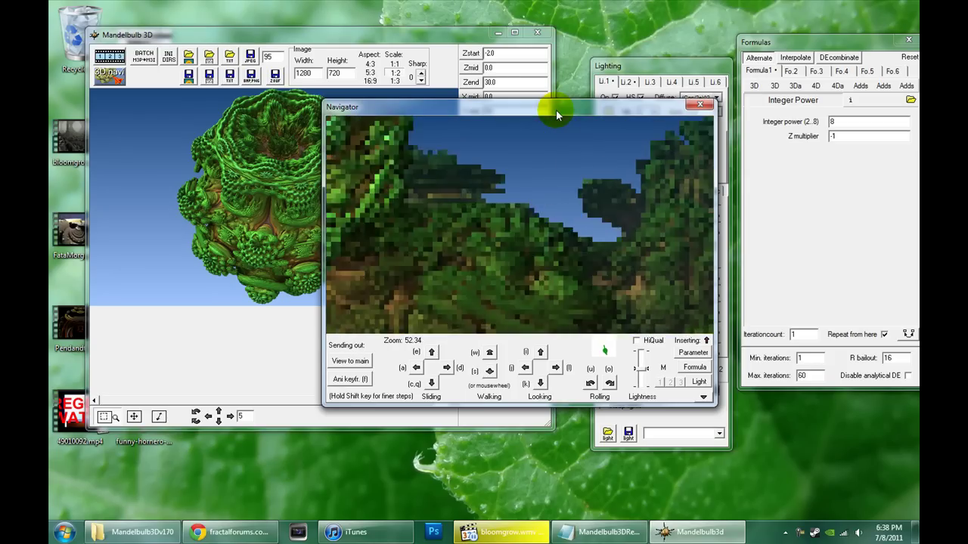
key("l")
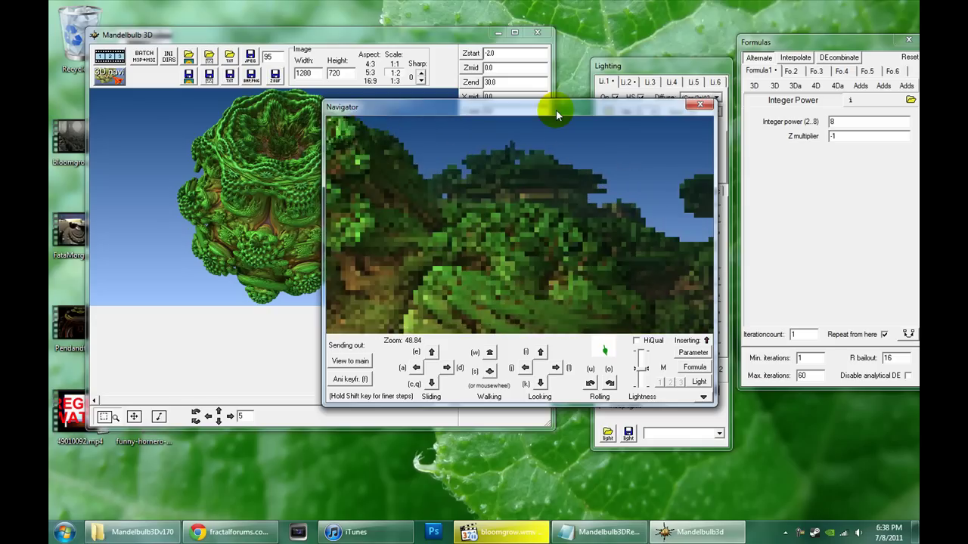
key("i")
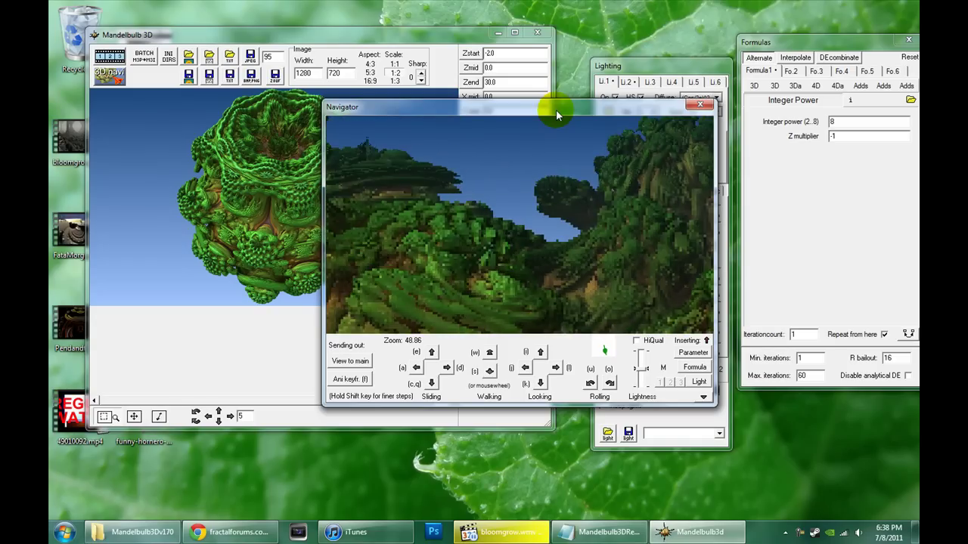
key("k")
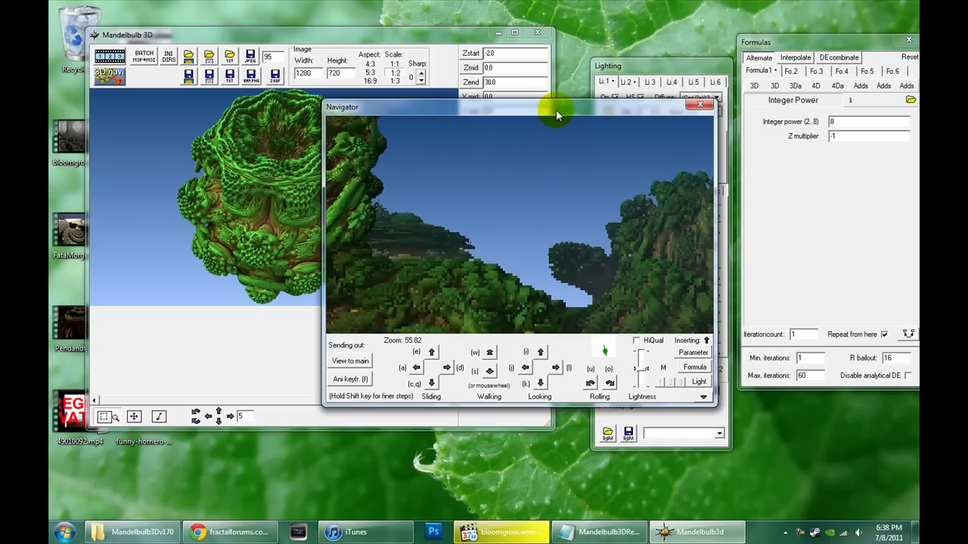
key("k")
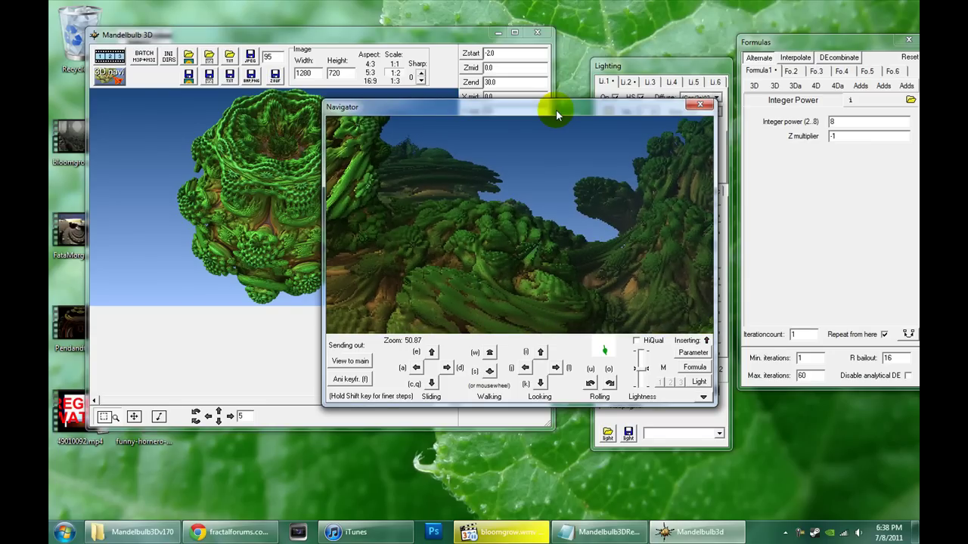
Step: Move the Navigator aside, send its view to the main window, and calculate the 3D render
left_click_drag(556, 109, 563, 118)
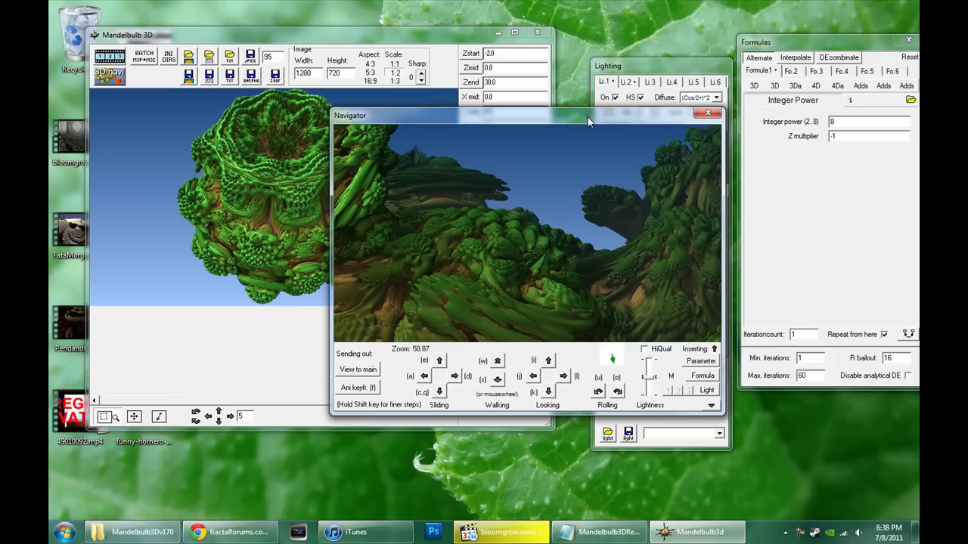
left_click_drag(588, 117, 690, 134)
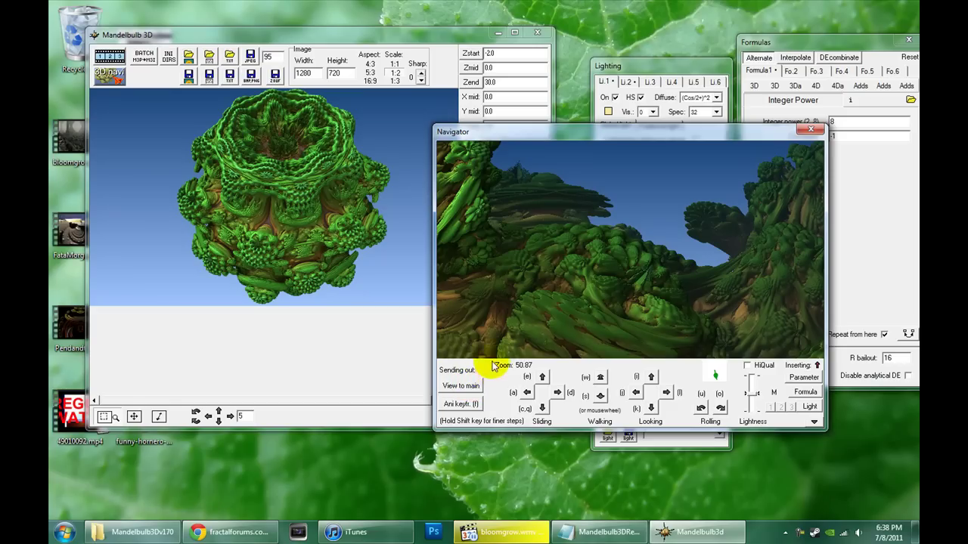
left_click(467, 387)
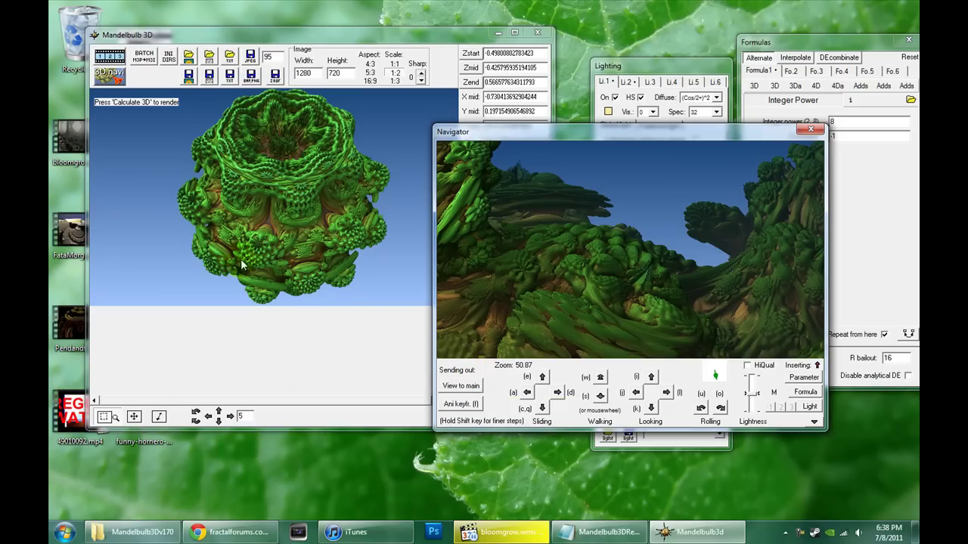
left_click_drag(266, 36, 277, 31)
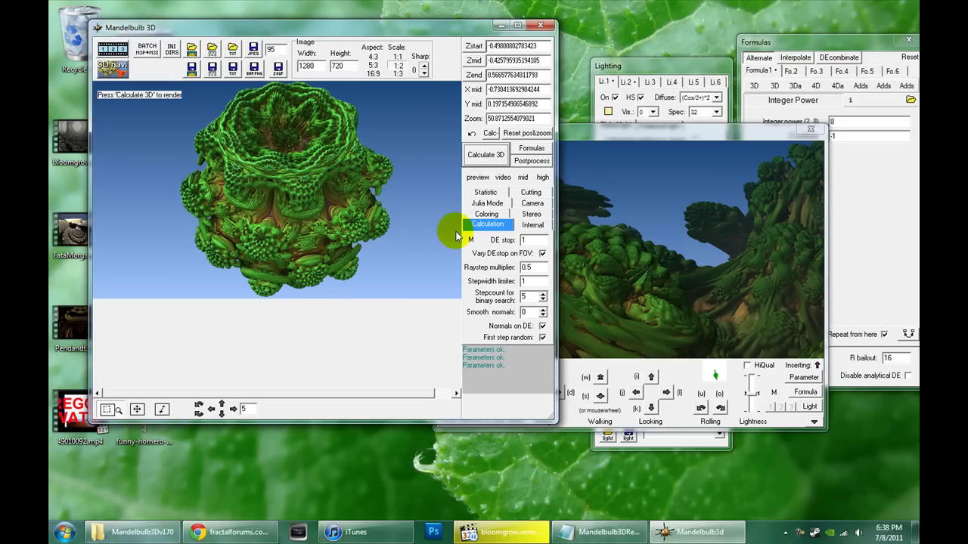
left_click(487, 156)
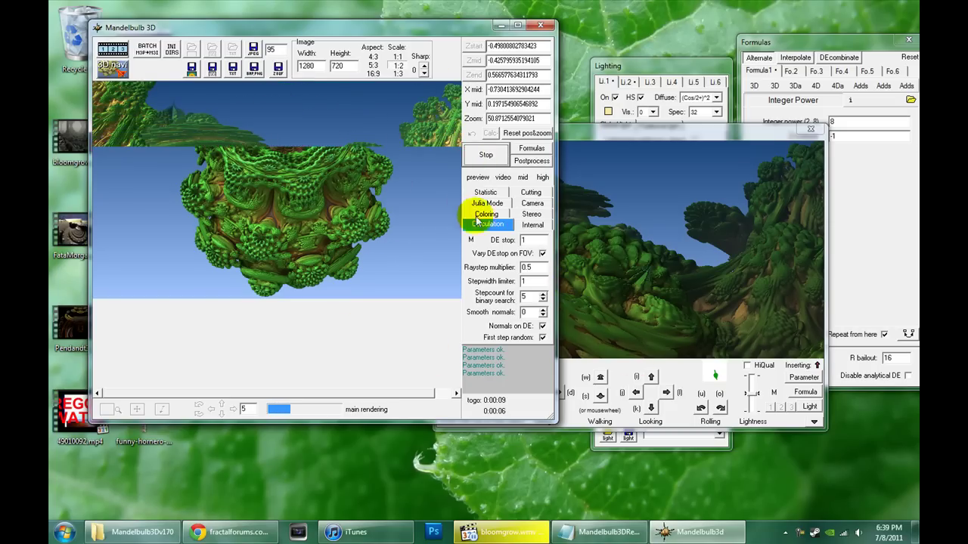
Step: Fly the Navigator camera toward the overhanging growth during the main render, to a zoom of about 67
left_click(694, 136)
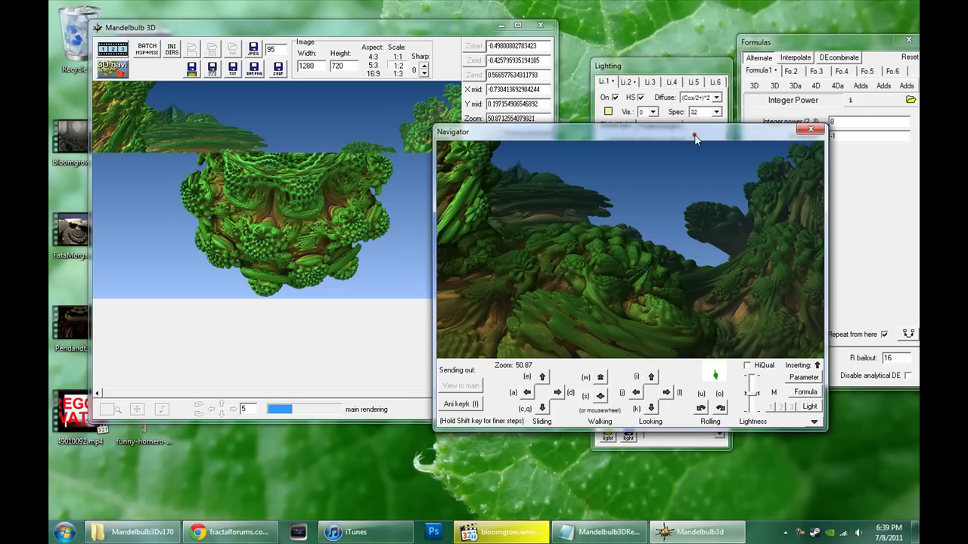
left_click(414, 32)
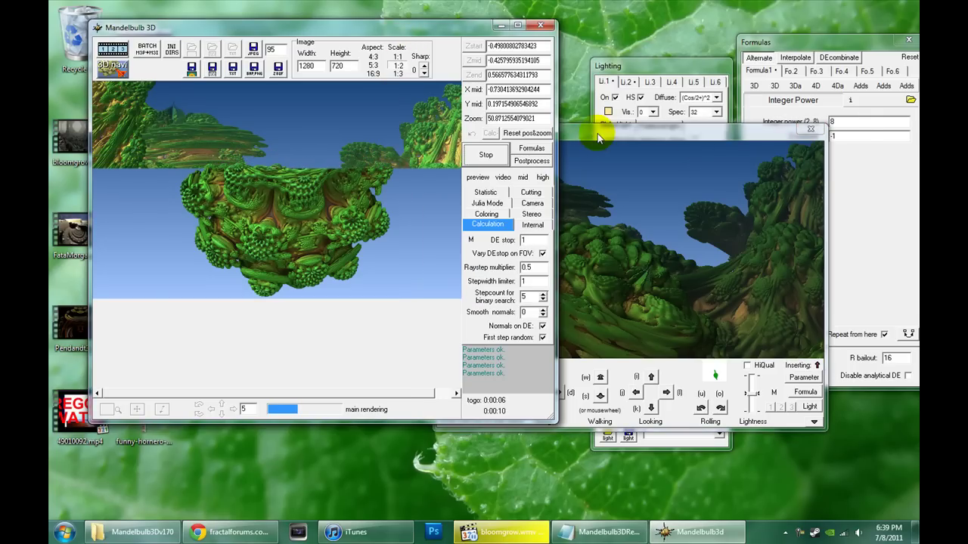
left_click_drag(600, 132, 644, 135)
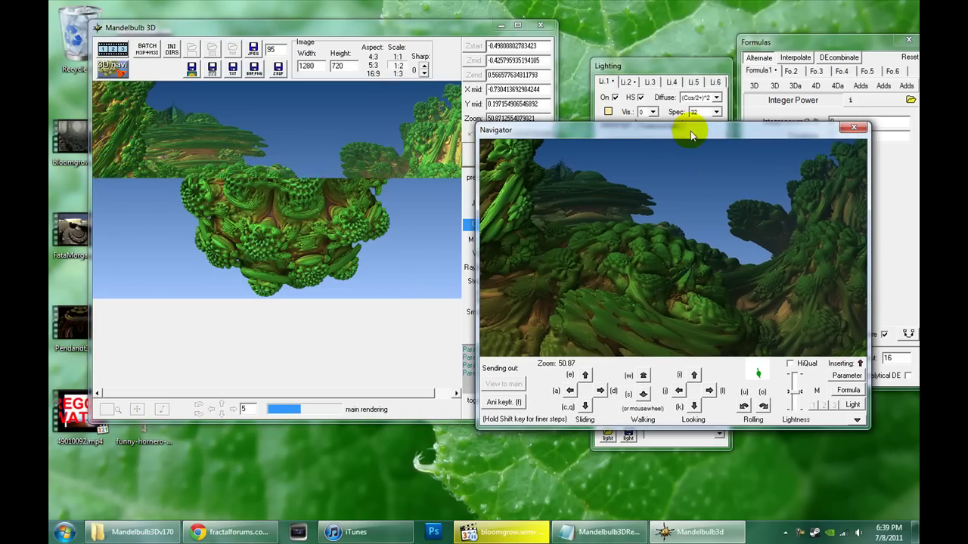
left_click(688, 213)
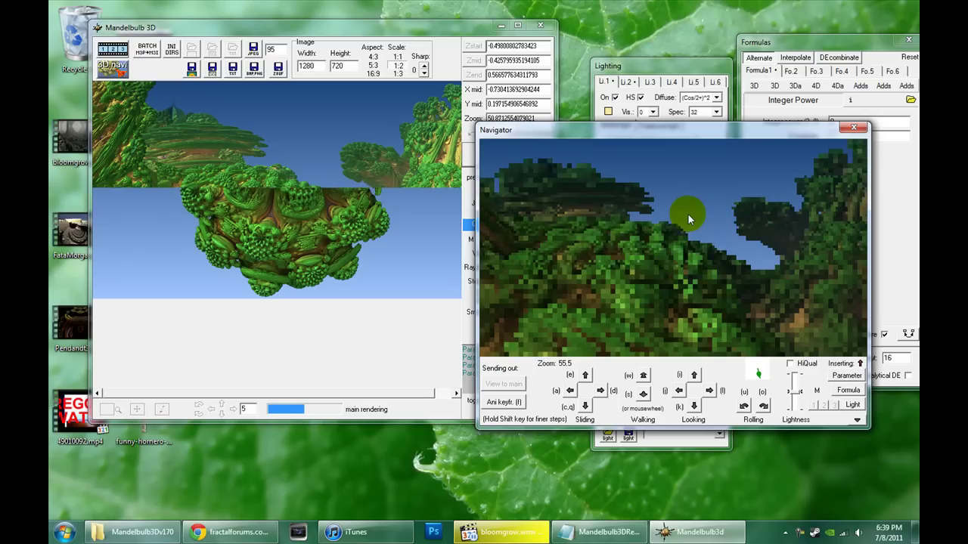
left_click_drag(687, 213, 688, 219)
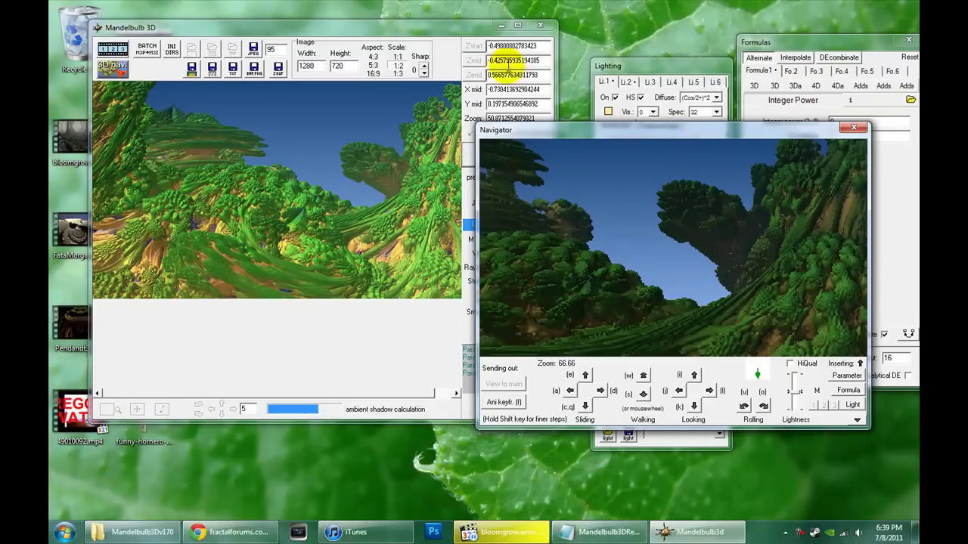
left_click(415, 29)
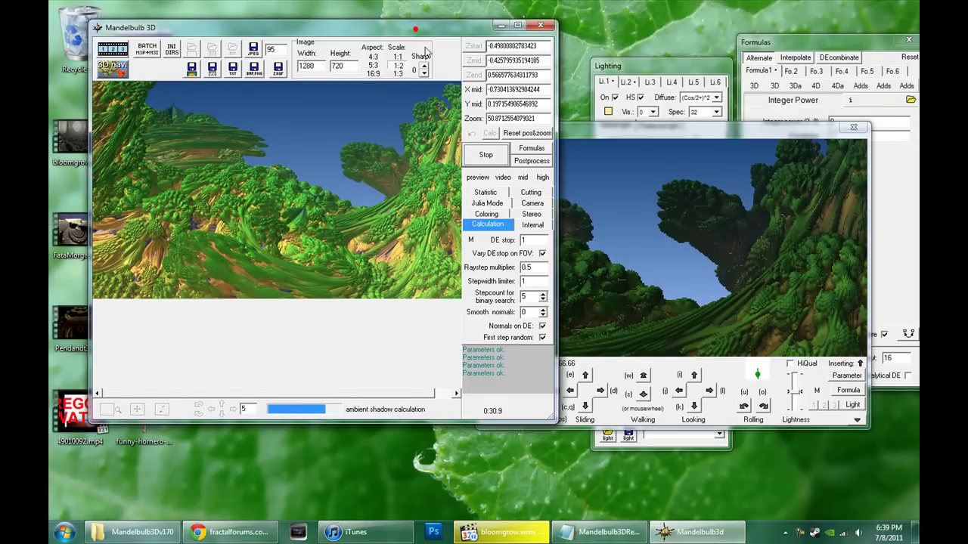
Step: Bring the Lighting window forward, move it up beside the render, and apply the second and then the third lighting preset
left_click(628, 74)
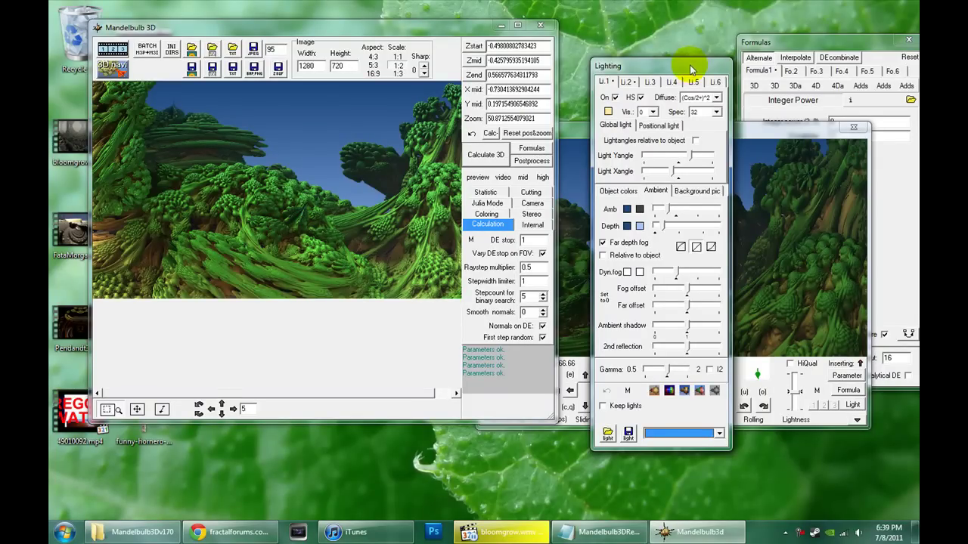
left_click_drag(691, 69, 679, 37)
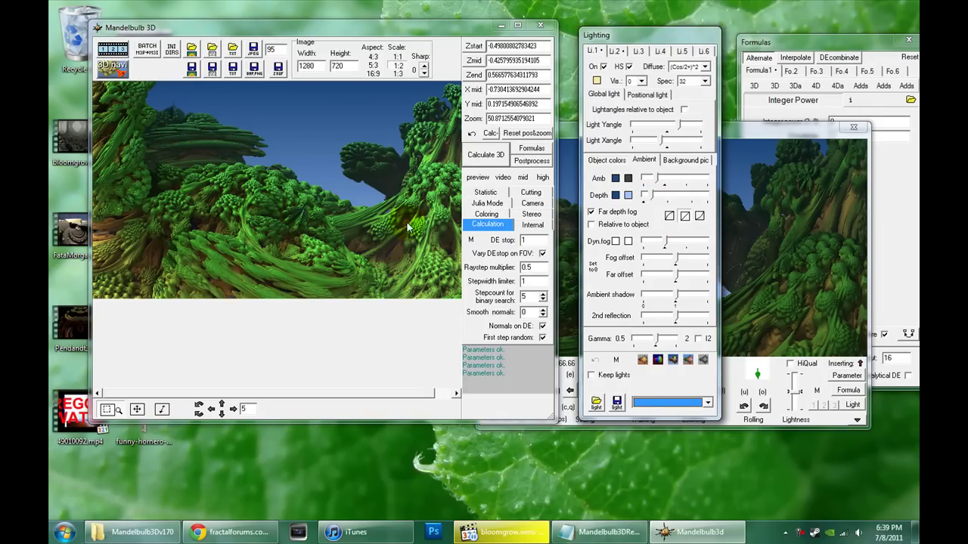
left_click(658, 360)
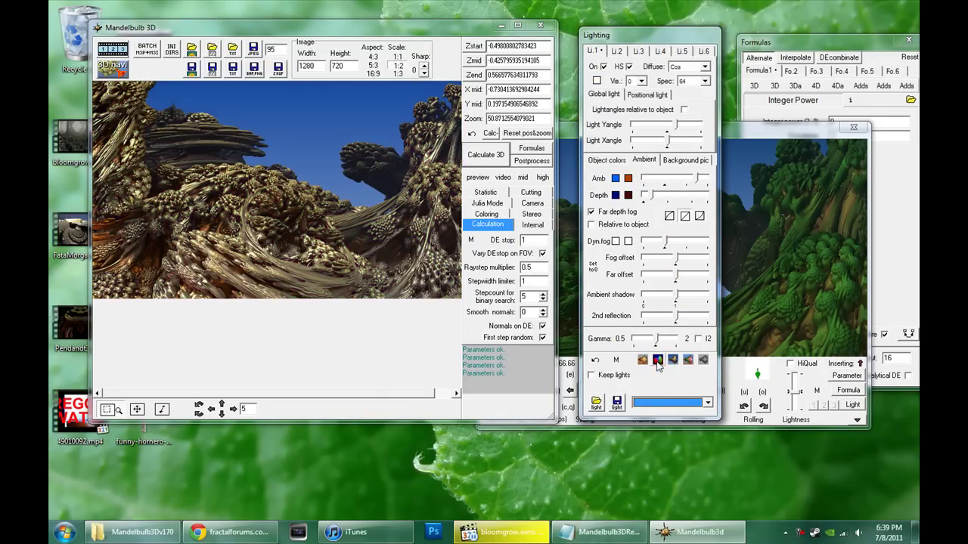
left_click(657, 361)
left_click(674, 360)
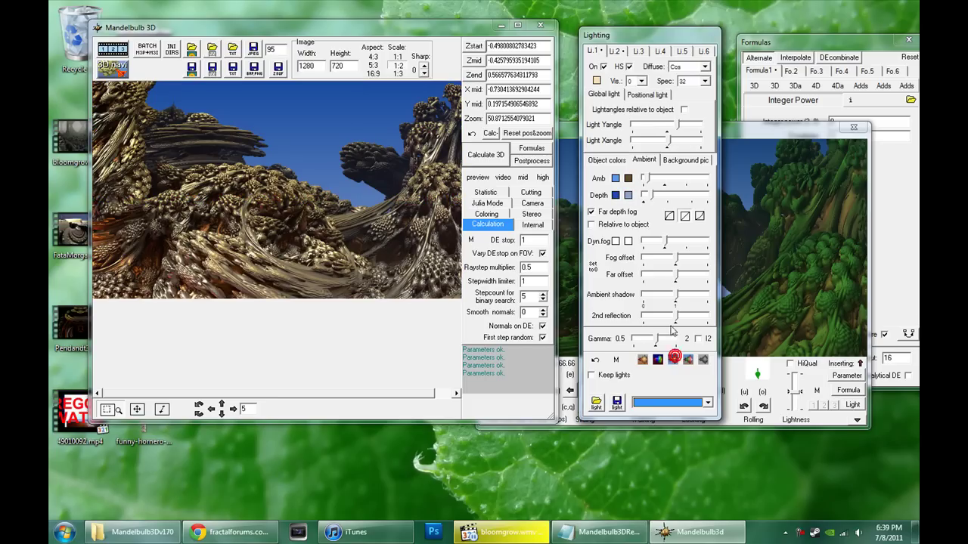
Step: Increase the ambient shadow slightly in the ambient light settings, after viewing the object colors
left_click(608, 160)
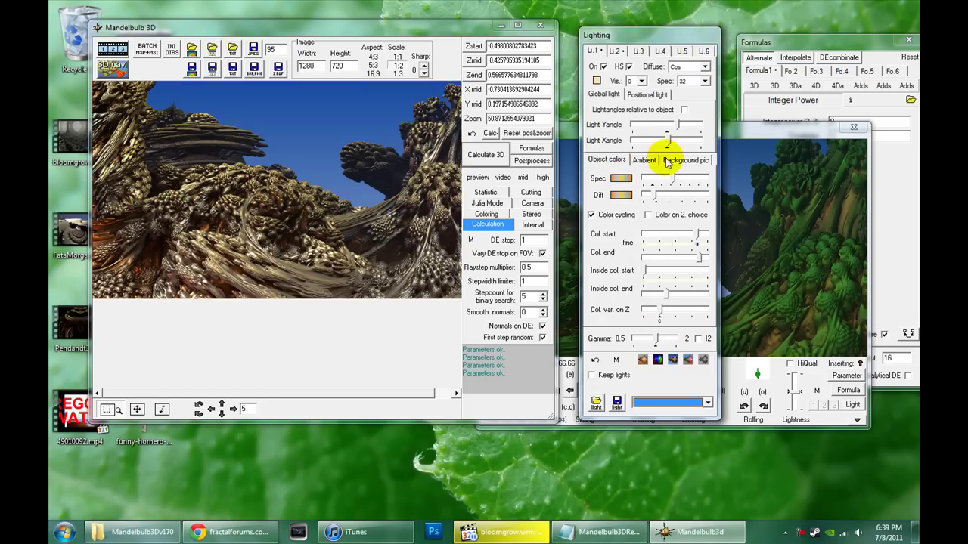
left_click(653, 160)
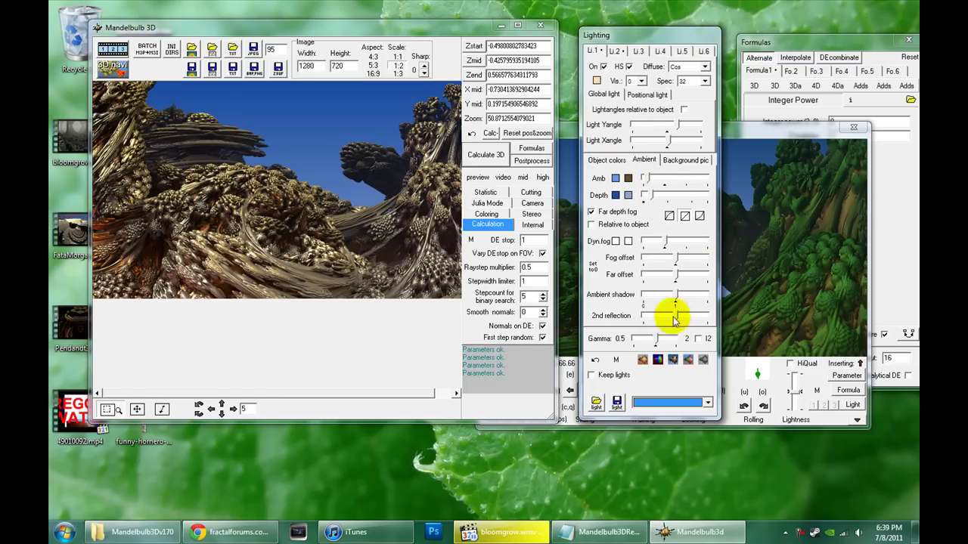
left_click_drag(677, 299, 688, 301)
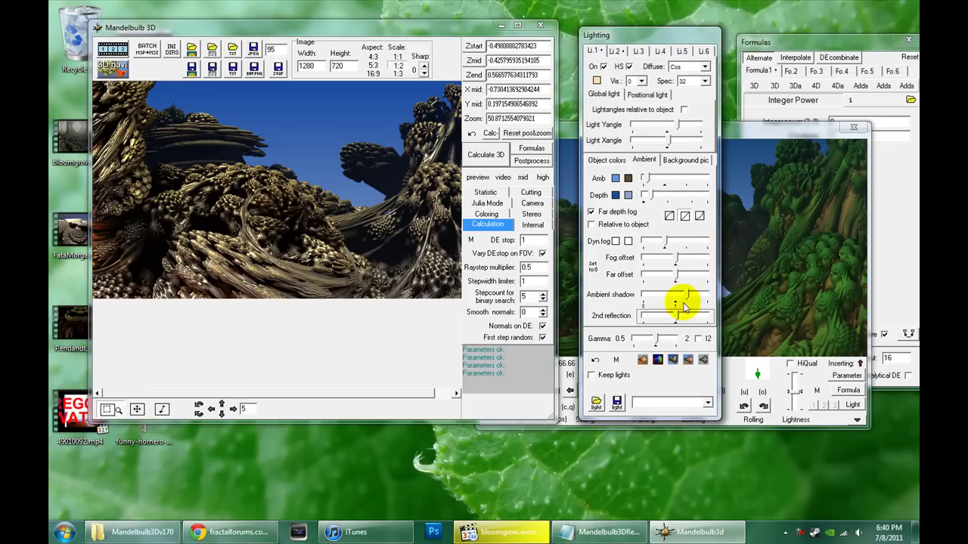
left_click_drag(664, 39, 660, 35)
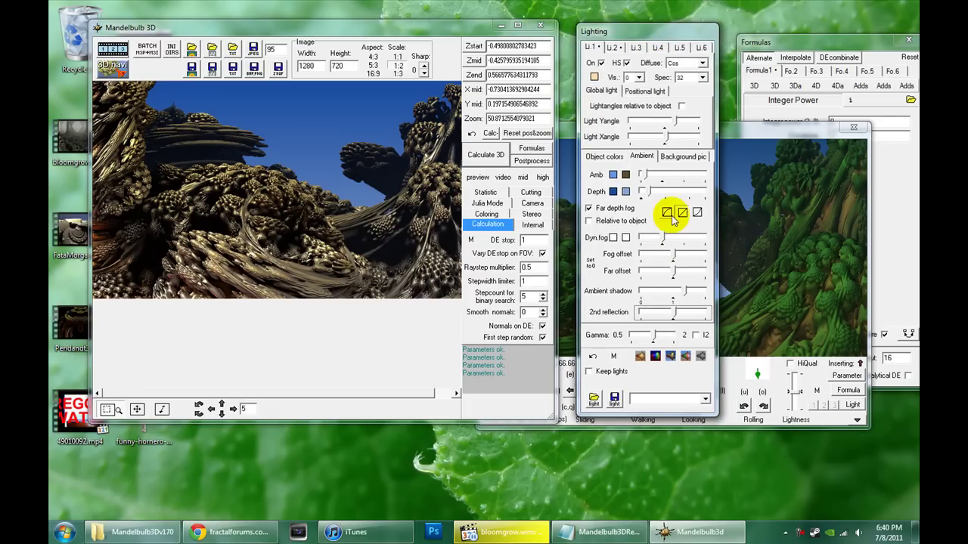
left_click_drag(376, 33, 379, 37)
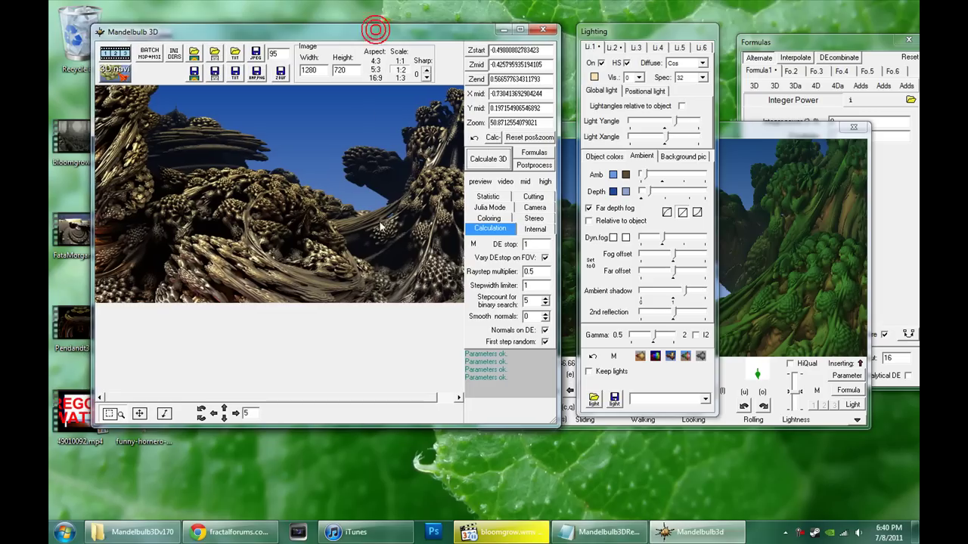
Step: Reposition the Navigator window beside the render and insert the complete parameters from the main program into it
left_click(789, 127)
left_click_drag(687, 130, 663, 221)
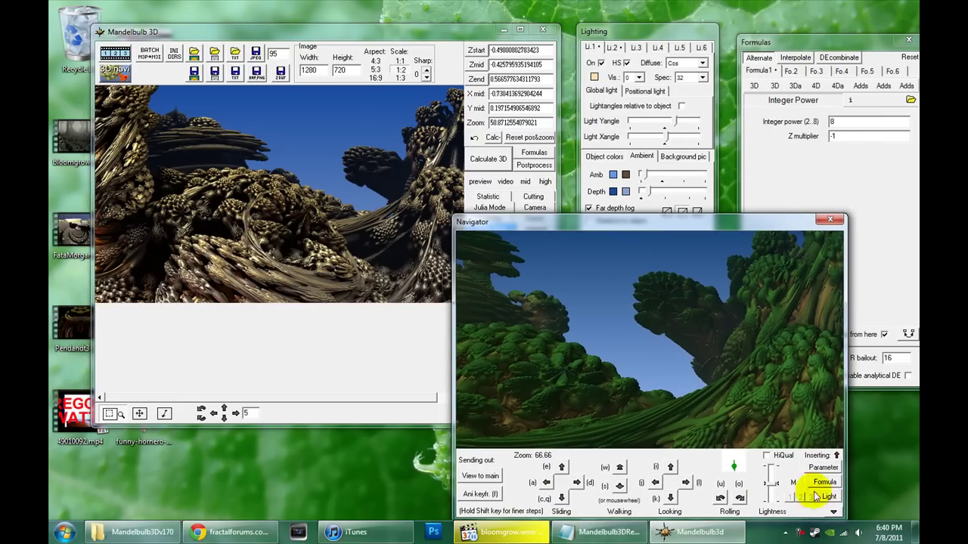
left_click_drag(740, 225, 796, 104)
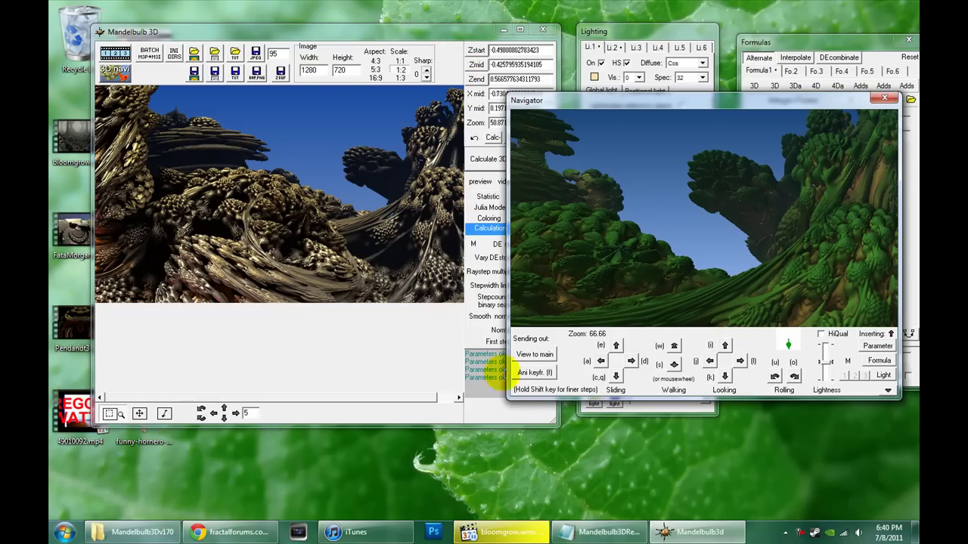
left_click_drag(662, 112, 524, 192)
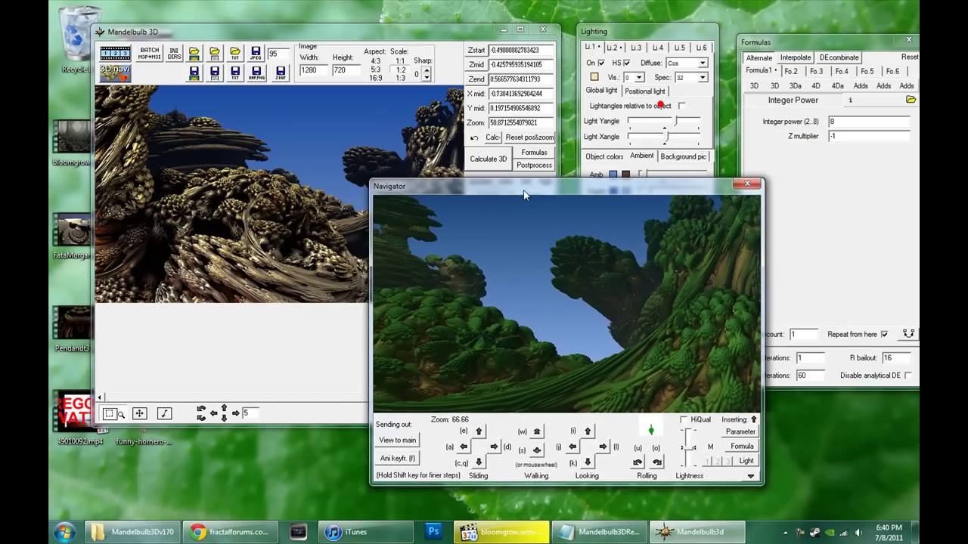
left_click(739, 437)
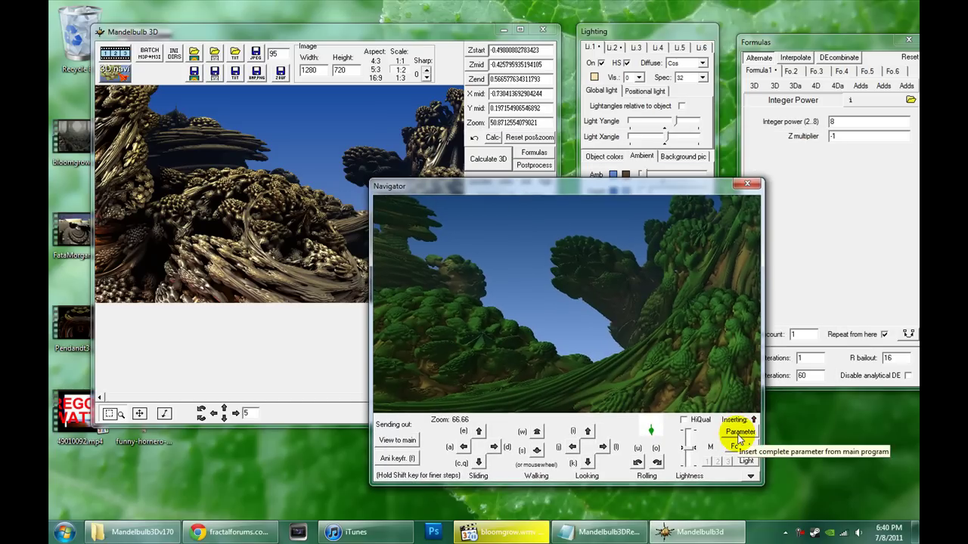
left_click(379, 30)
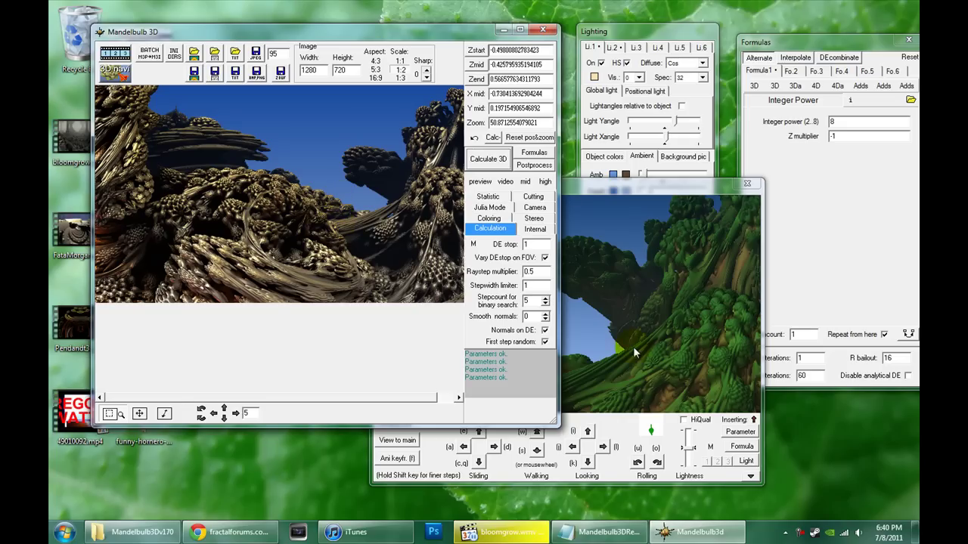
left_click(654, 188)
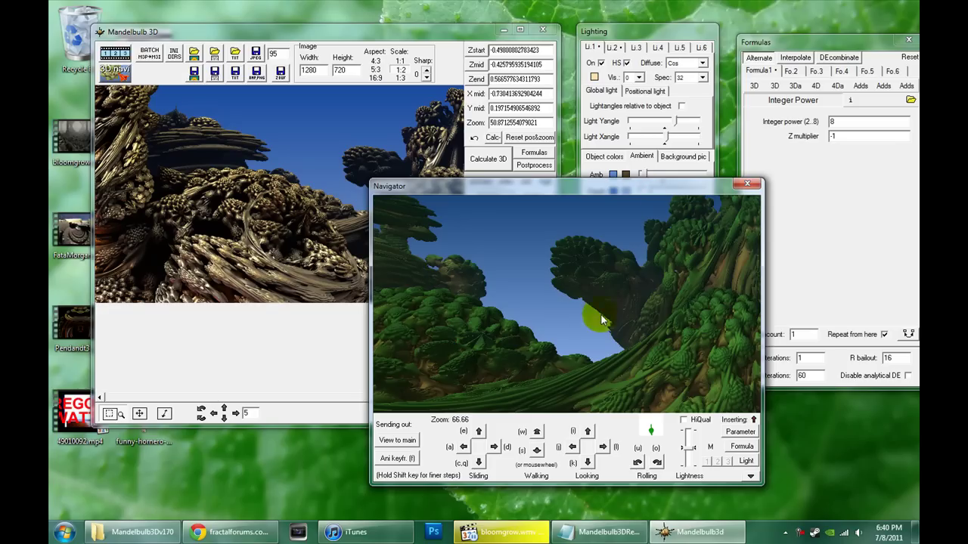
left_click_drag(527, 363, 527, 357)
left_click(746, 433)
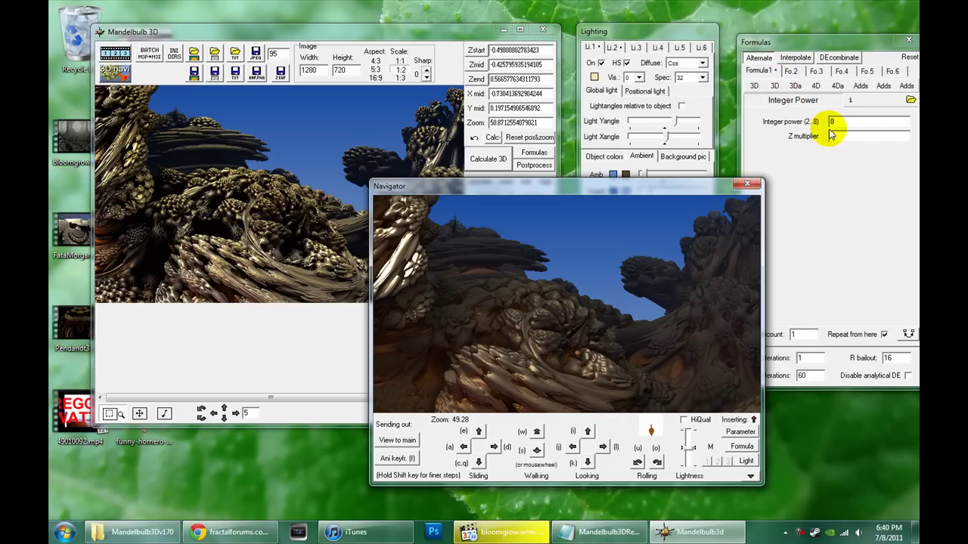
Step: Apply the fourth lighting preset in the Lighting window and insert the new lighting into the Navigator
left_click_drag(601, 189, 582, 170)
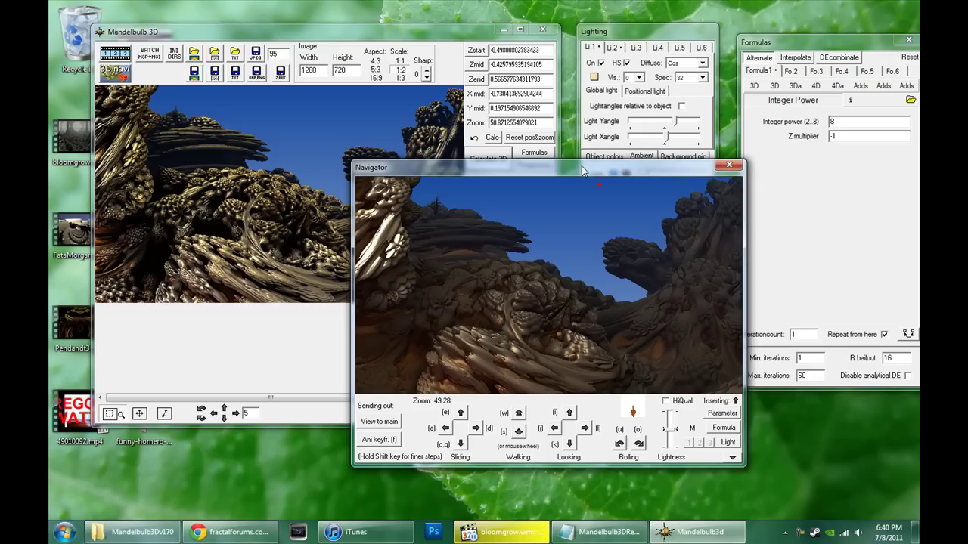
left_click(659, 38)
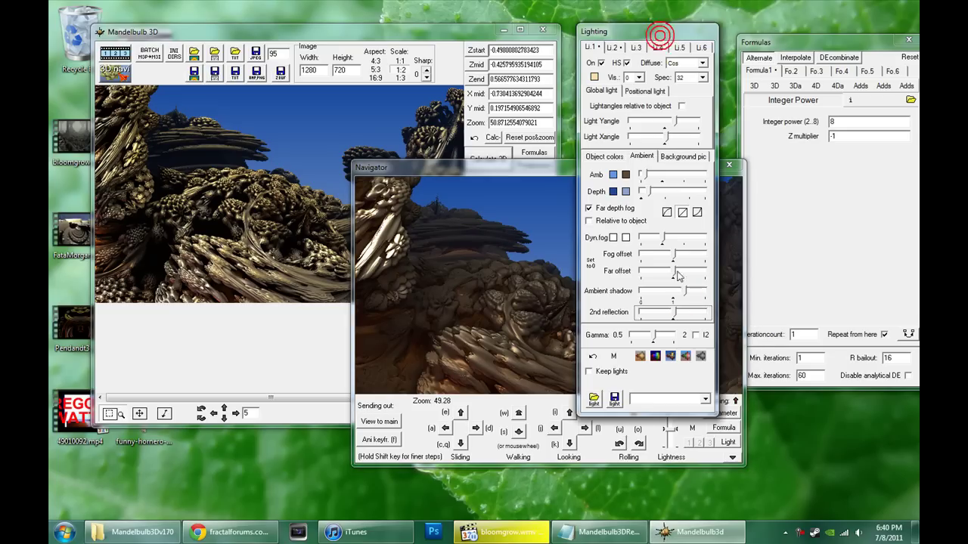
left_click(685, 355)
left_click_drag(378, 171, 389, 202)
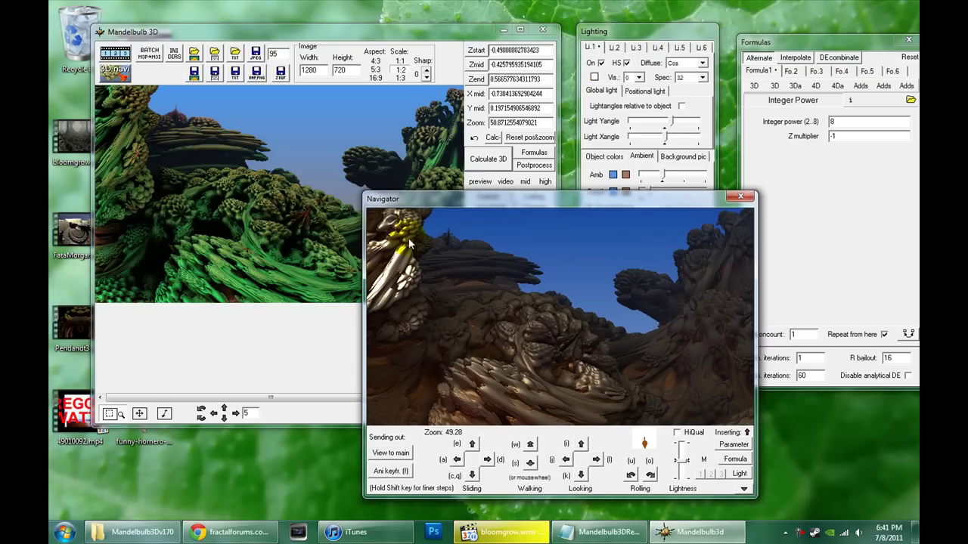
left_click(740, 474)
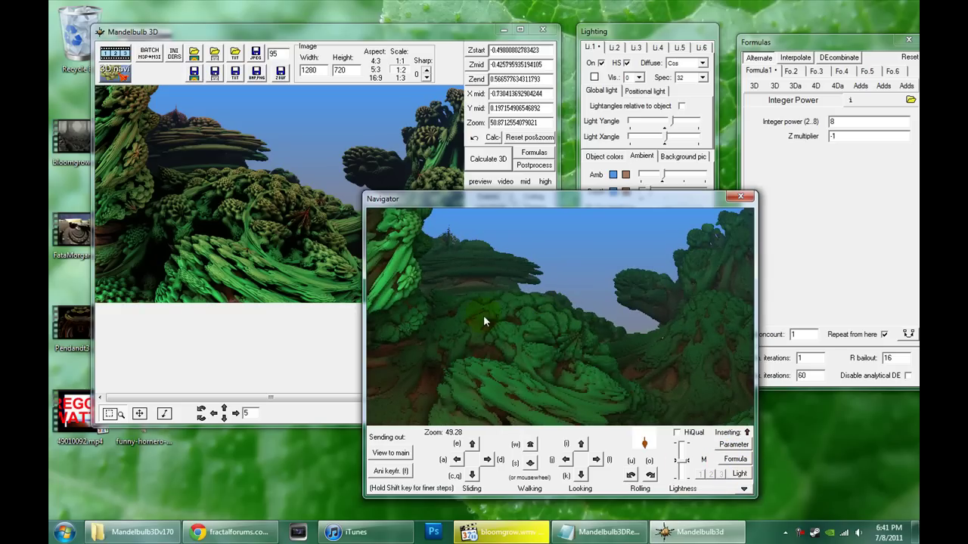
Step: Move the Navigator away from the render, set the image display scale to 1:1, and maximize the main window
left_click_drag(519, 197, 450, 188)
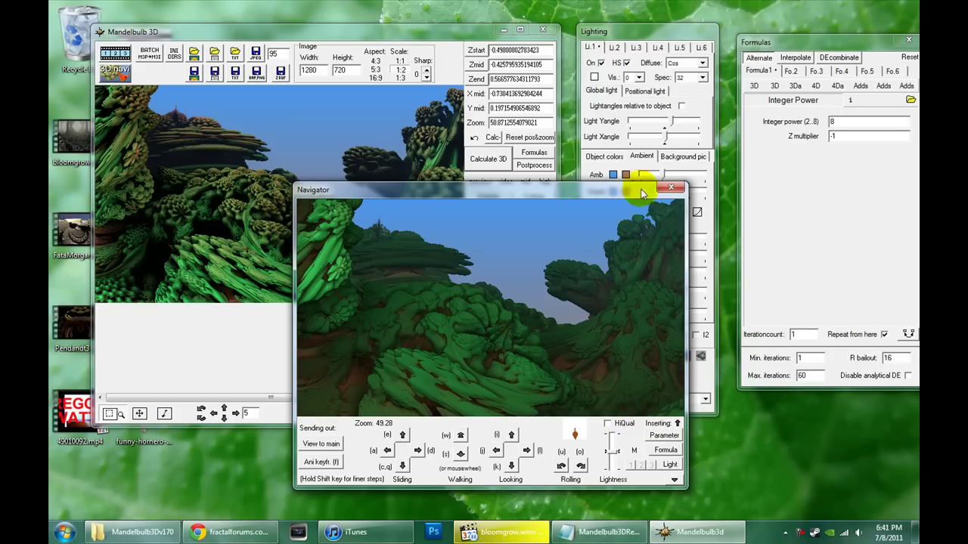
left_click_drag(394, 197, 647, 216)
left_click(334, 190)
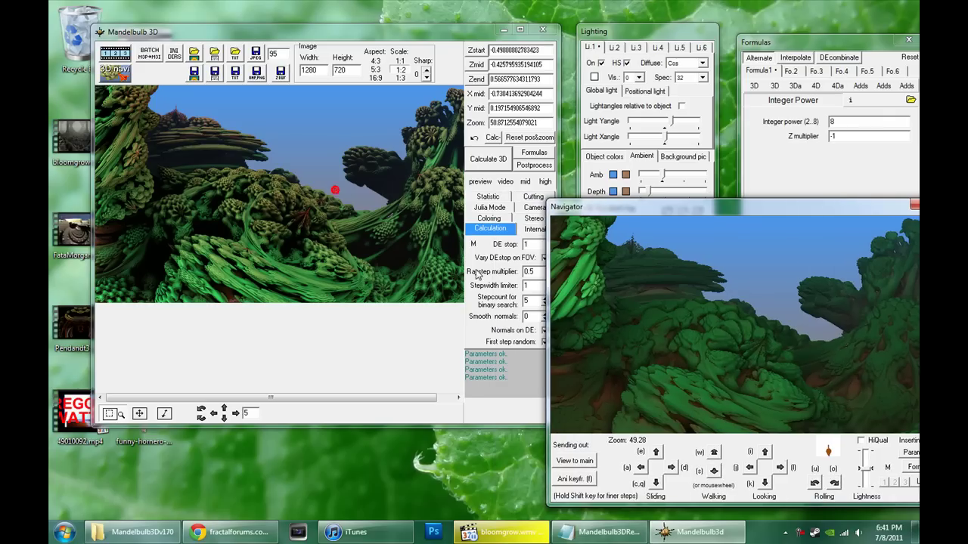
left_click(399, 70)
left_click(520, 30)
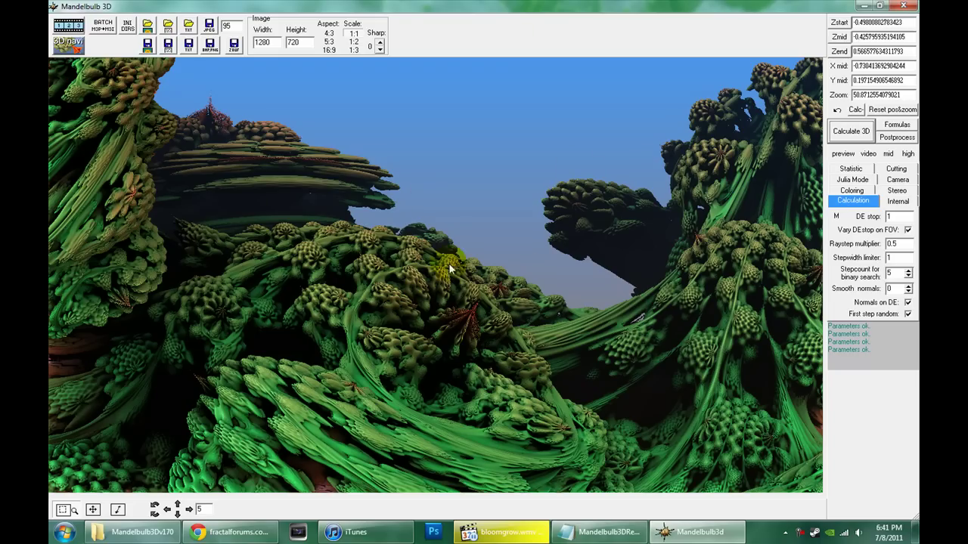
Step: Save the parameters to the clipboard as text, restore the main window's smaller size, and bring the Navigator back fully into view
left_click(208, 25)
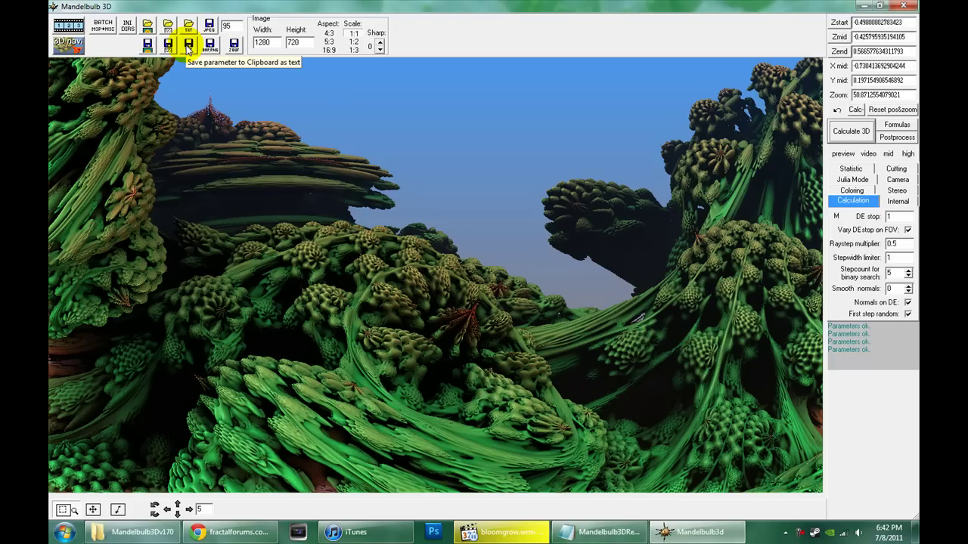
left_click(193, 49)
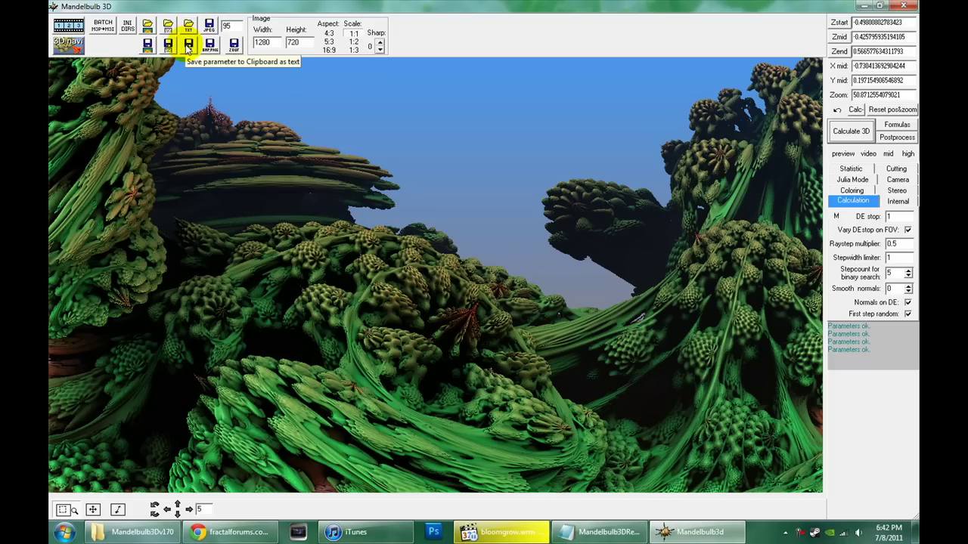
left_click(187, 45)
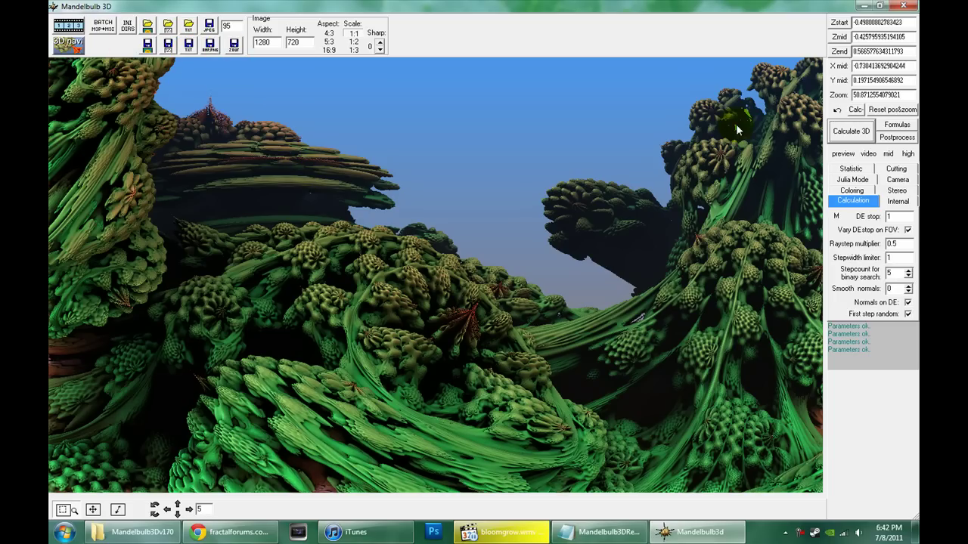
left_click(880, 7)
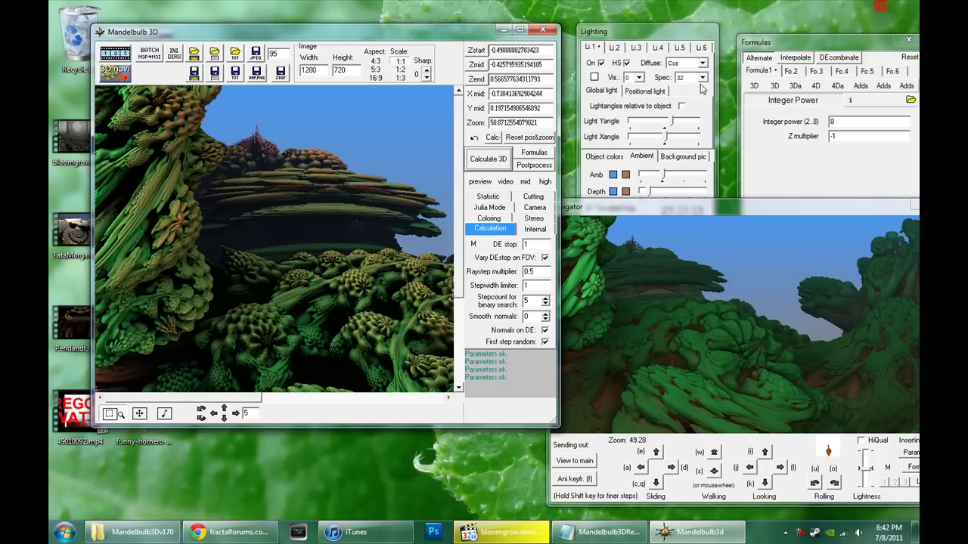
left_click_drag(806, 207, 688, 211)
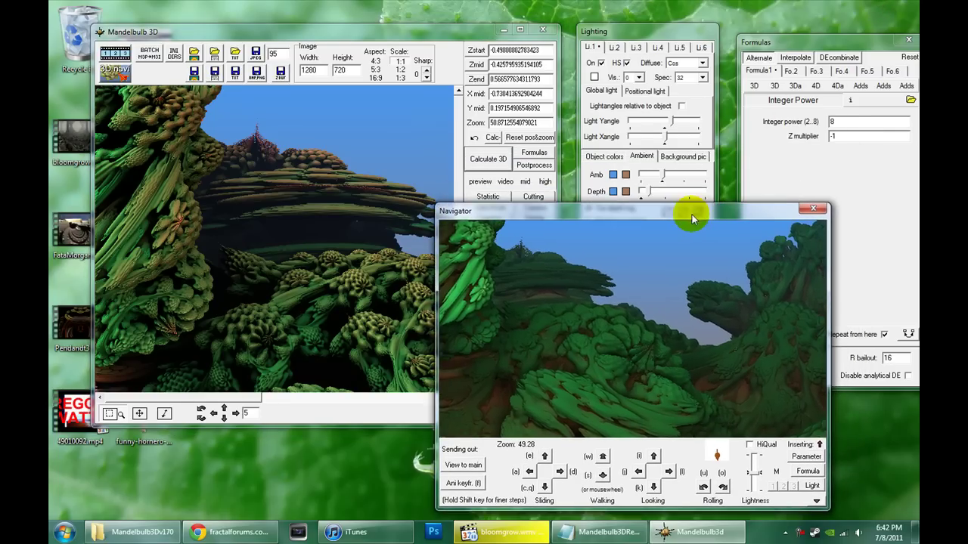
Step: Load the MengerTrees.m3p parameter file and start its main render
left_click(215, 54)
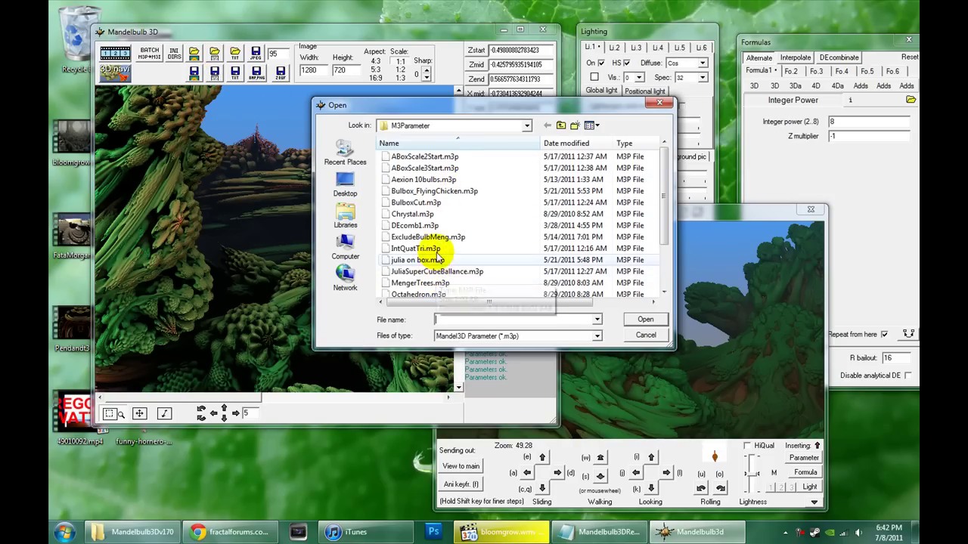
left_click(431, 283)
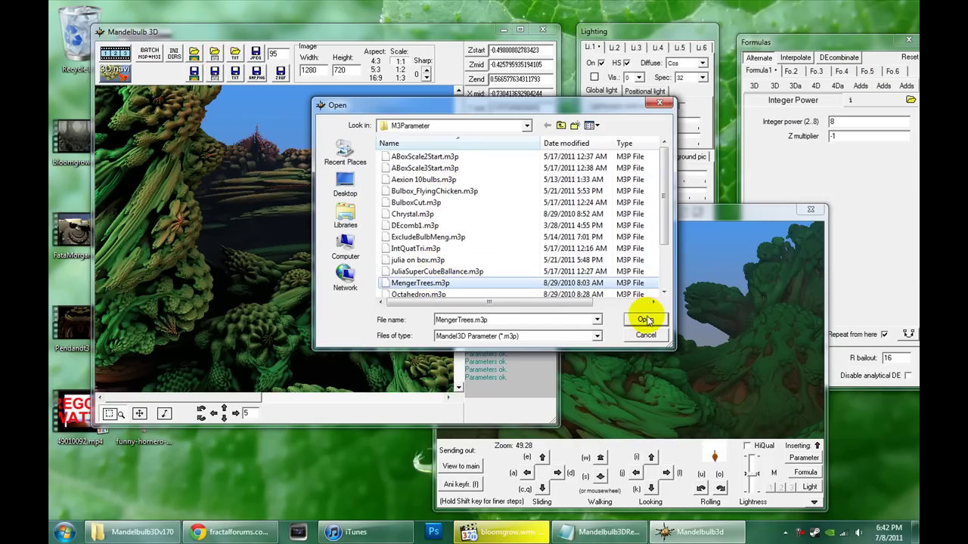
left_click(643, 320)
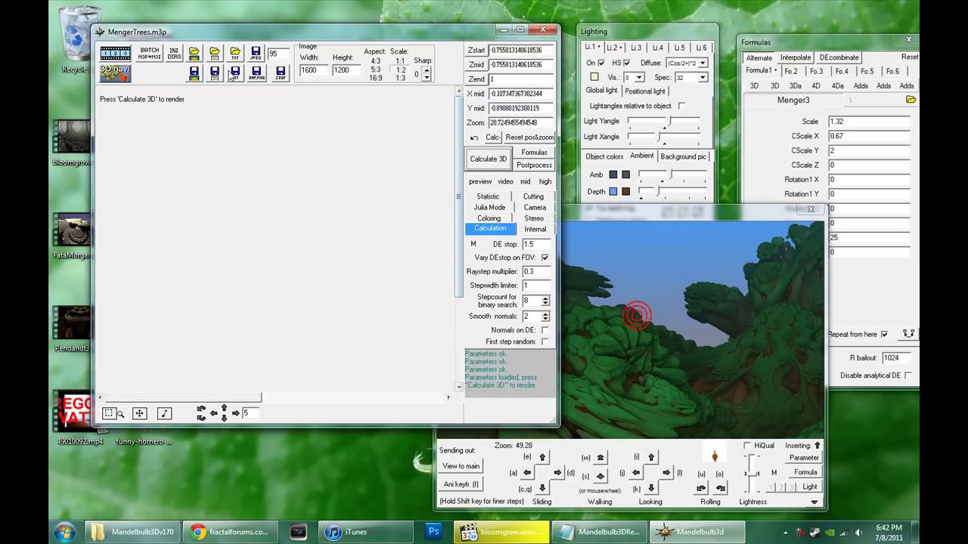
left_click(214, 55)
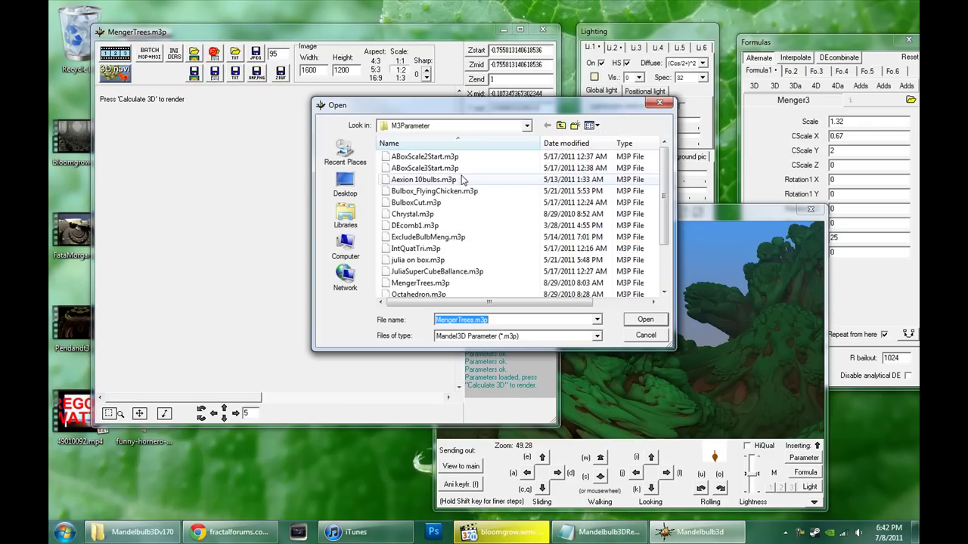
left_click(427, 285)
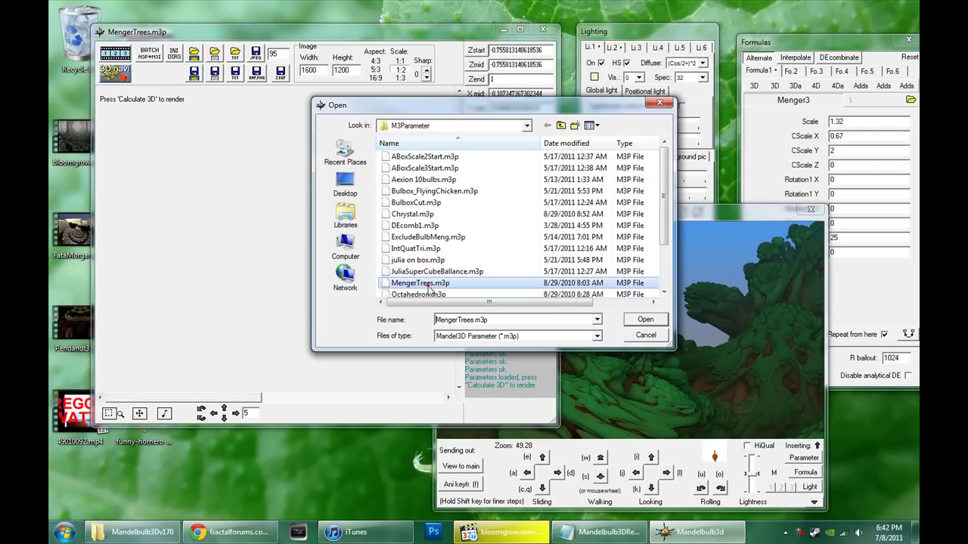
left_click(650, 322)
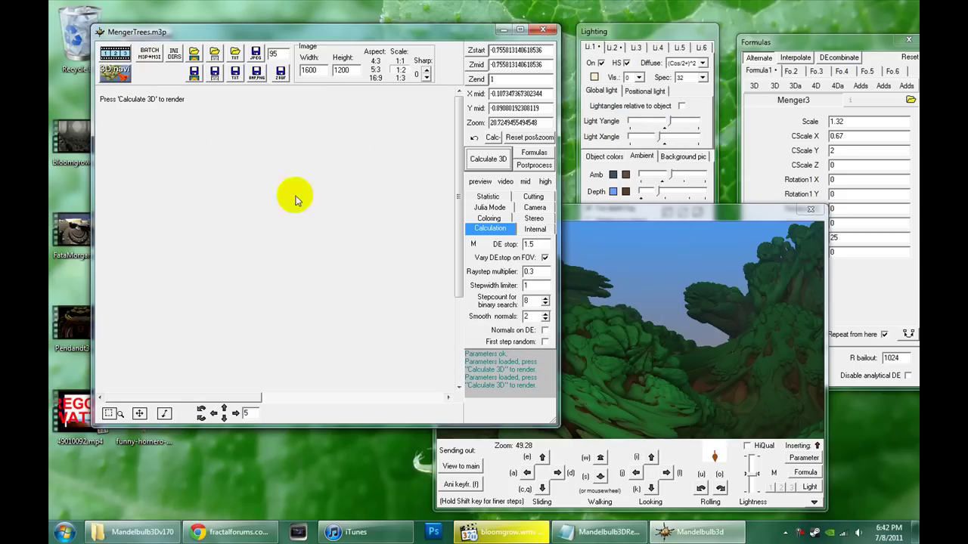
left_click(474, 161)
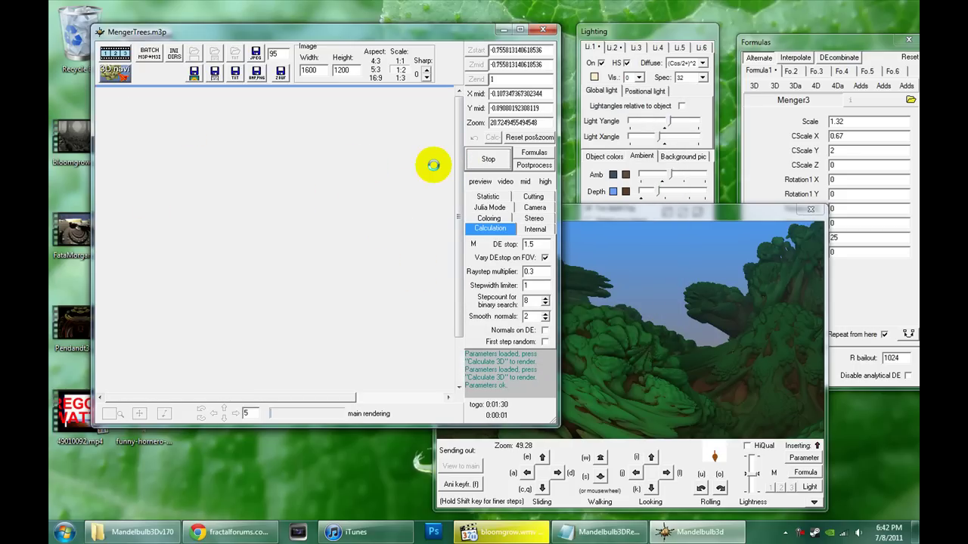
Step: Insert the loaded tree parameters and lighting into the Navigator and move its window up so its controls are reachable
left_click(654, 220)
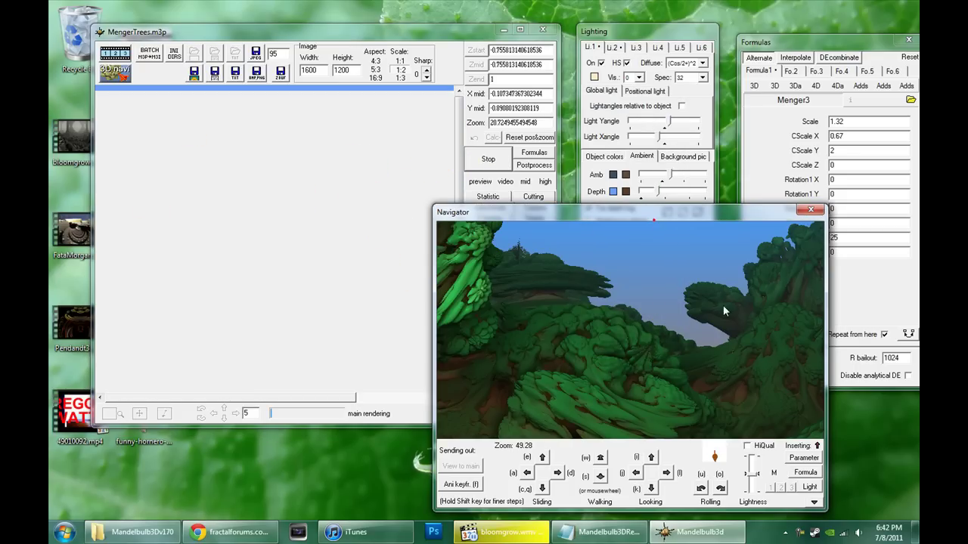
left_click(809, 459)
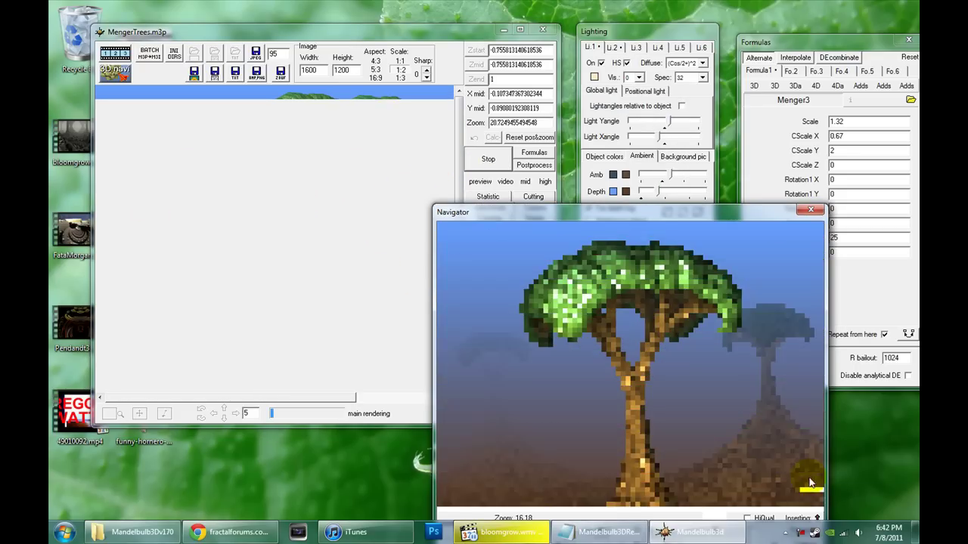
left_click_drag(734, 215, 666, 105)
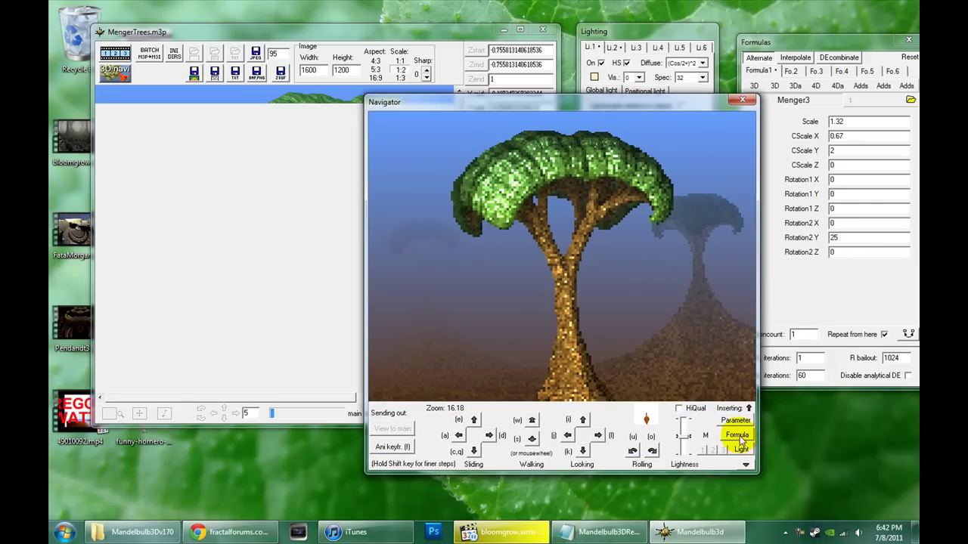
left_click(742, 450)
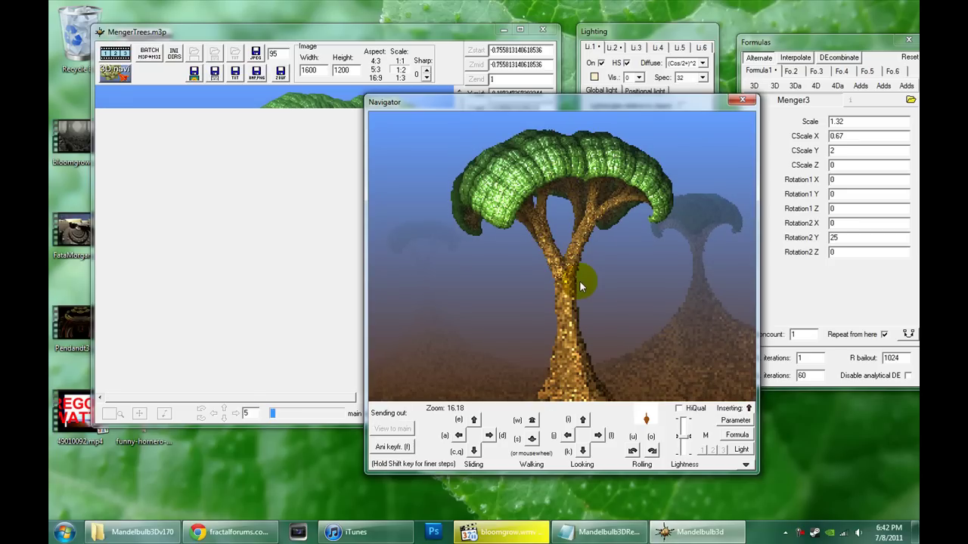
Step: Walk the Navigator forward past the tree, set the Menger3 Scale to 1.35, and insert the changed formula into the Navigator
scroll(579, 281, "up", 1)
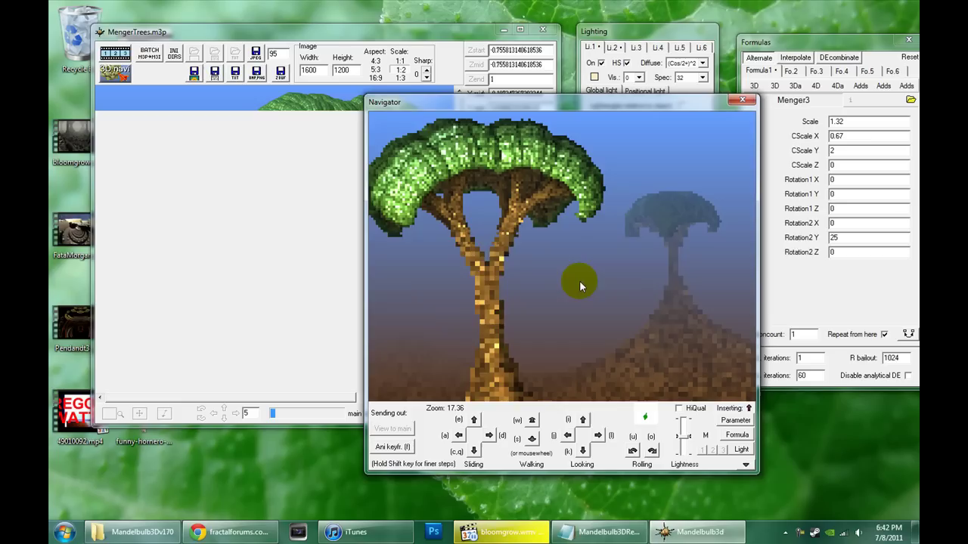
left_click(847, 121)
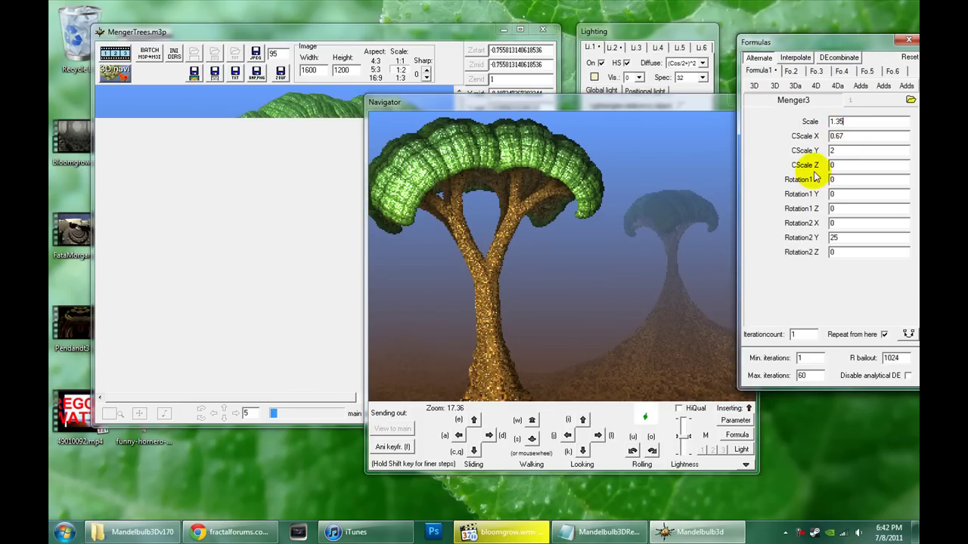
left_click(737, 435)
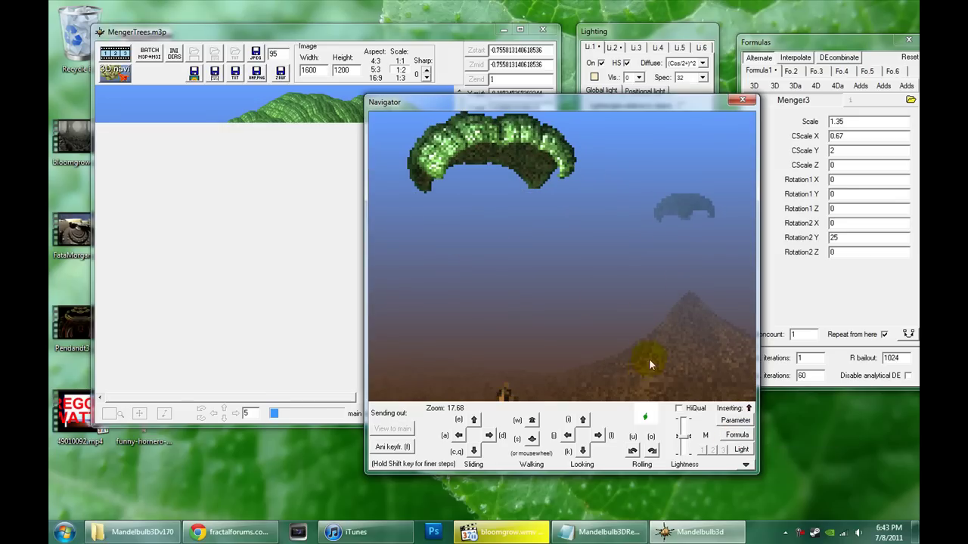
left_click(481, 163)
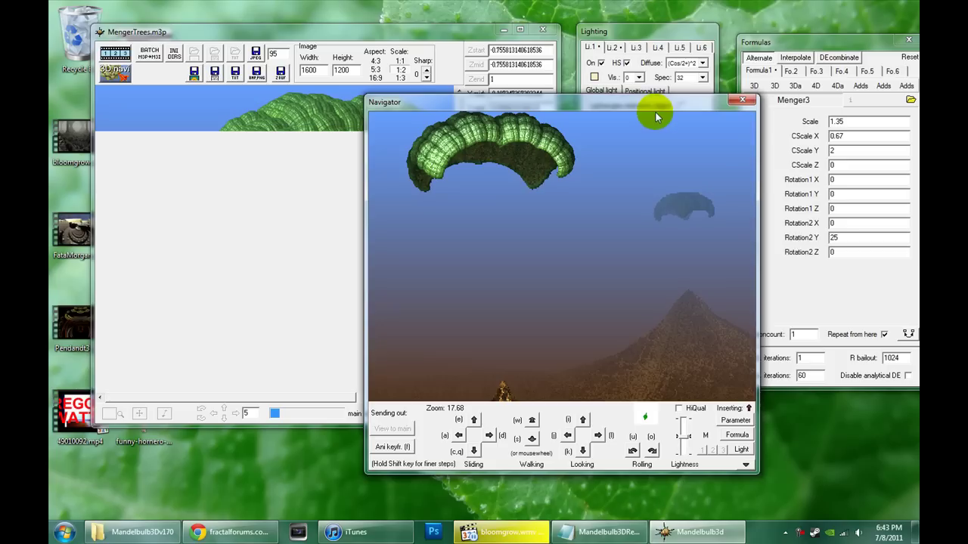
Step: Stop the running main render and send the Navigator's view to the main program
left_click_drag(652, 104, 723, 92)
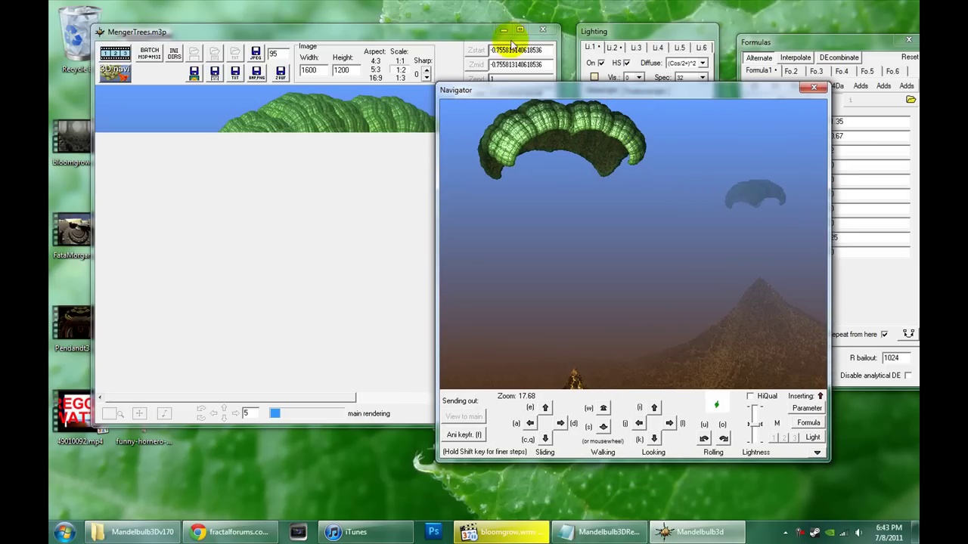
left_click(482, 33)
left_click(488, 160)
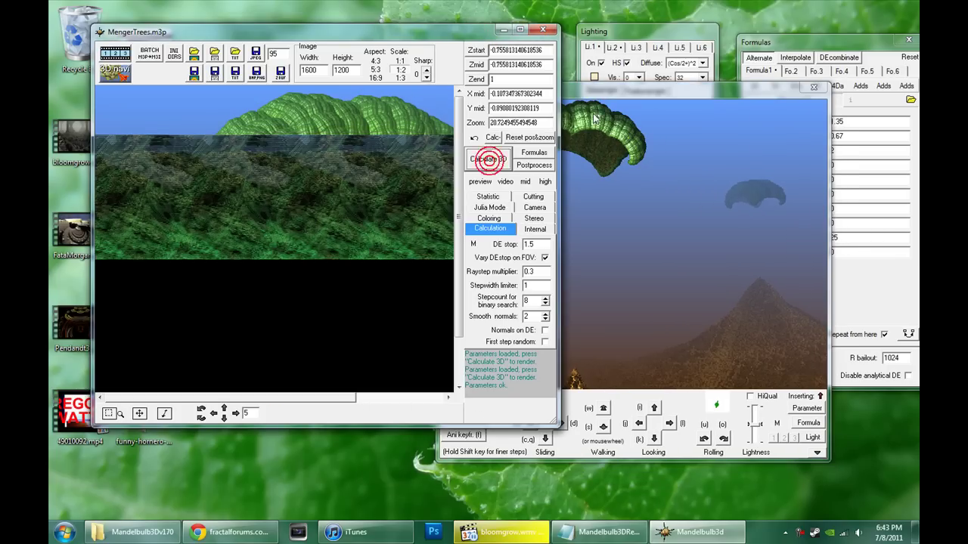
left_click(605, 91)
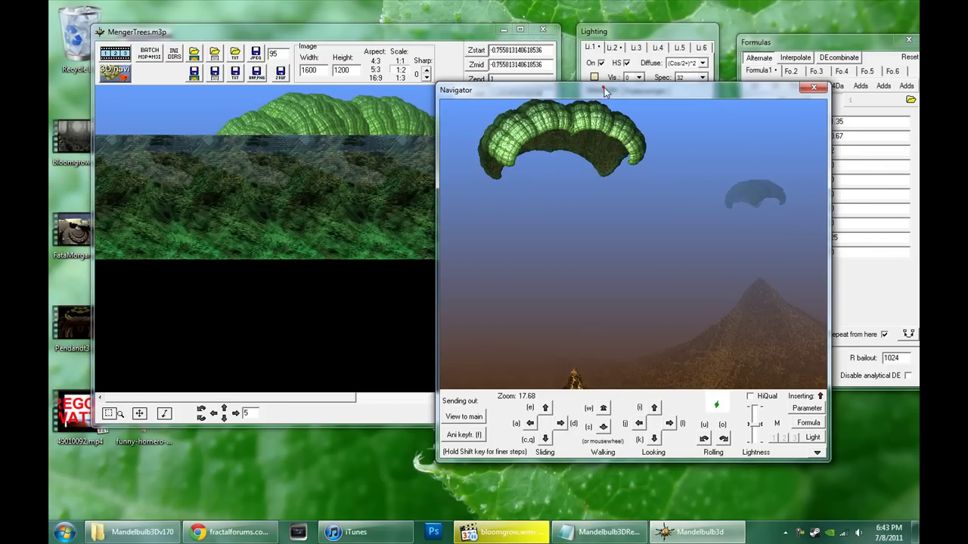
left_click(464, 417)
left_click(443, 33)
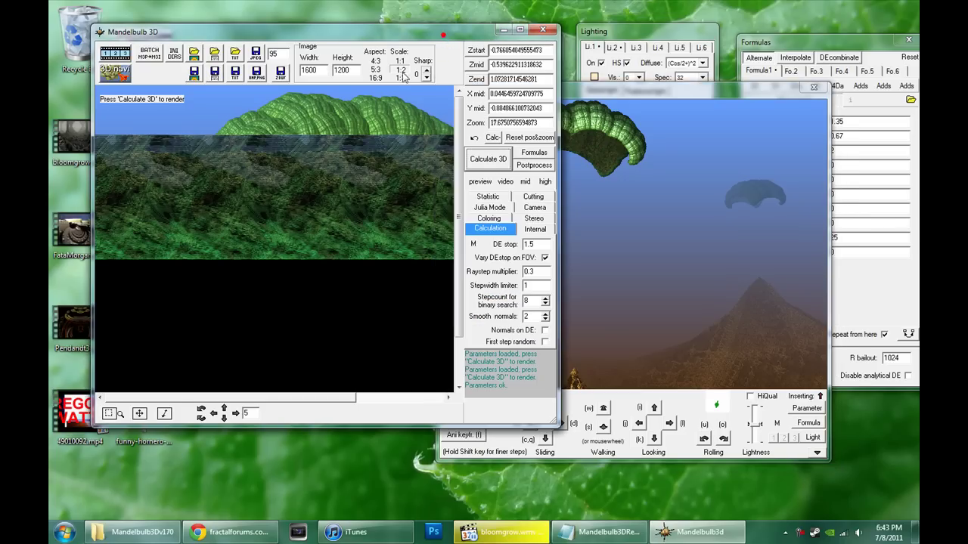
Step: Set the image width to 800 with a 16:9 aspect ratio and render the new view in the main window
left_click(476, 161)
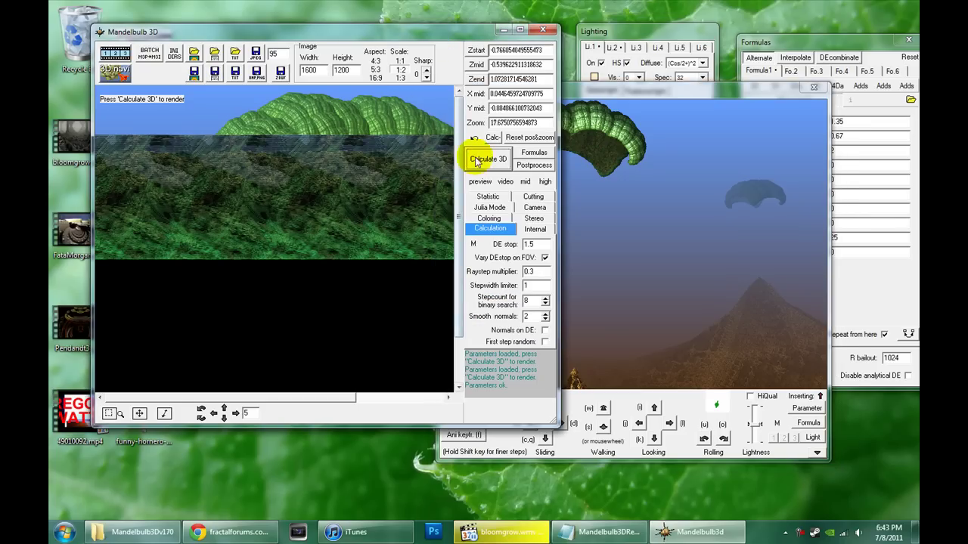
left_click(317, 70)
key("BackSpace")
key("BackSpace")
key("BackSpace")
key("BackSpace")
type("800")
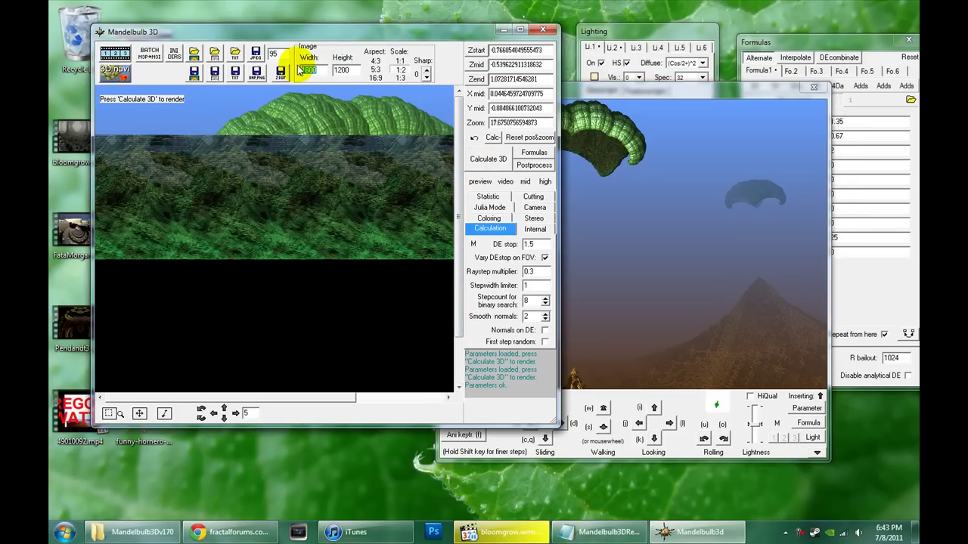
left_click(375, 79)
left_click(487, 159)
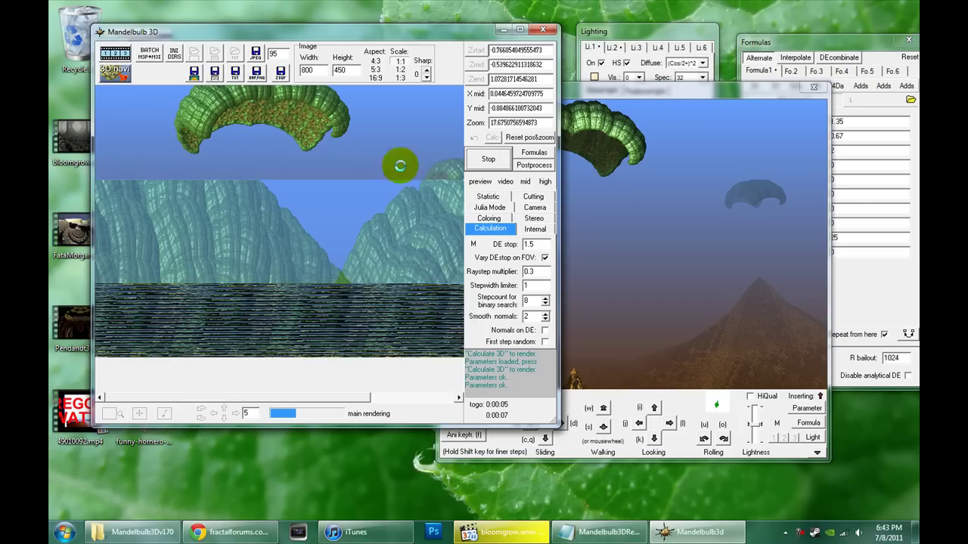
Step: Reposition the Navigator lower beside the render, and bring the Formulas and main windows to the front
mouse_move(624, 91)
left_mouse_down()
mouse_move(619, 115)
mouse_move(629, 108)
left_mouse_up()
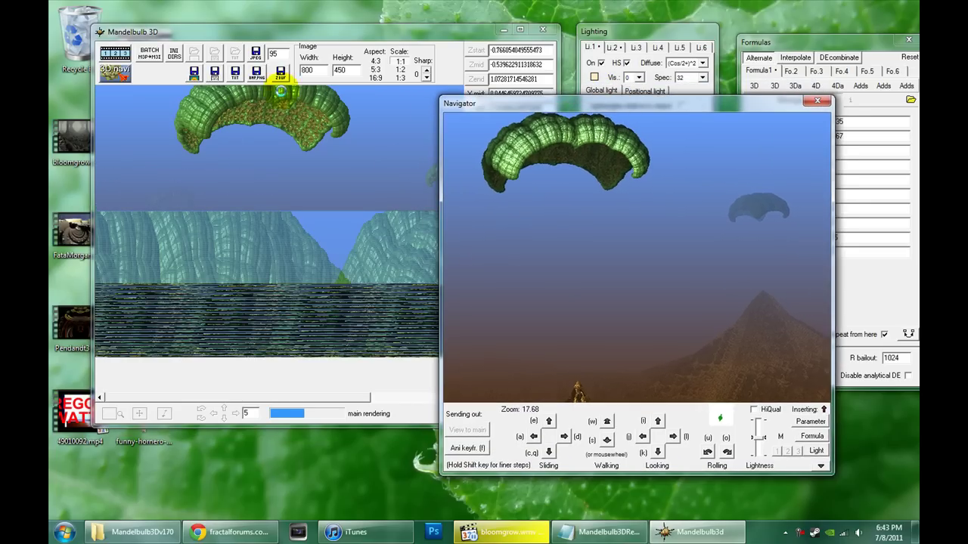
left_click(347, 42)
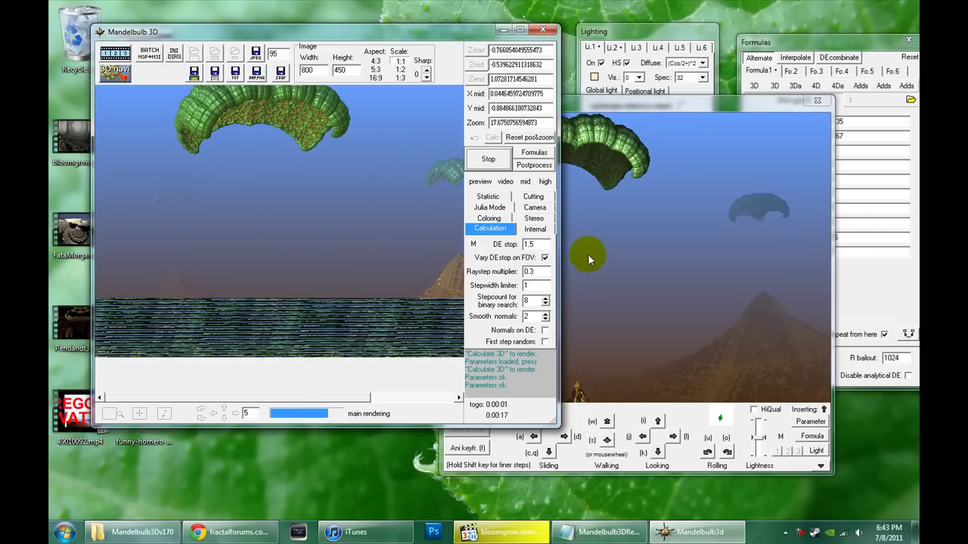
left_click_drag(646, 106, 616, 136)
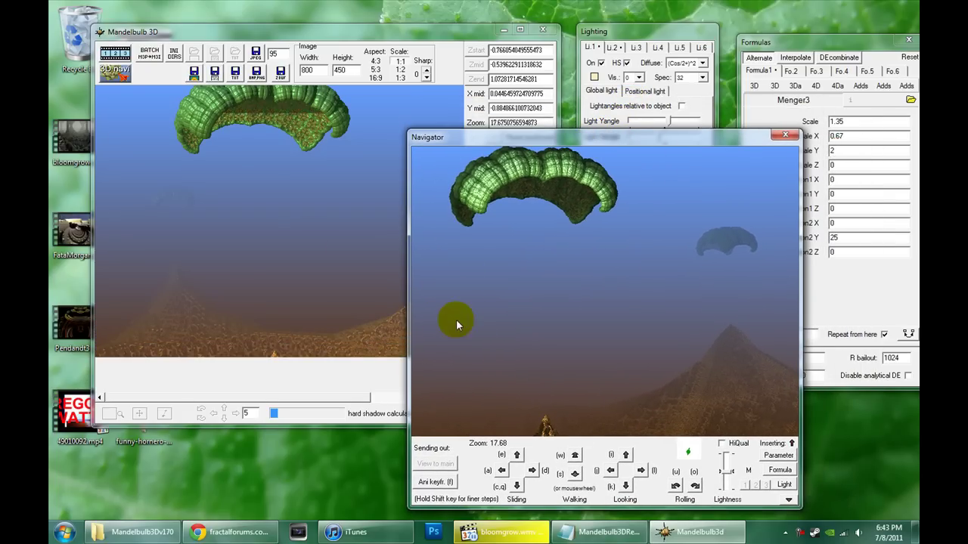
left_click(866, 43)
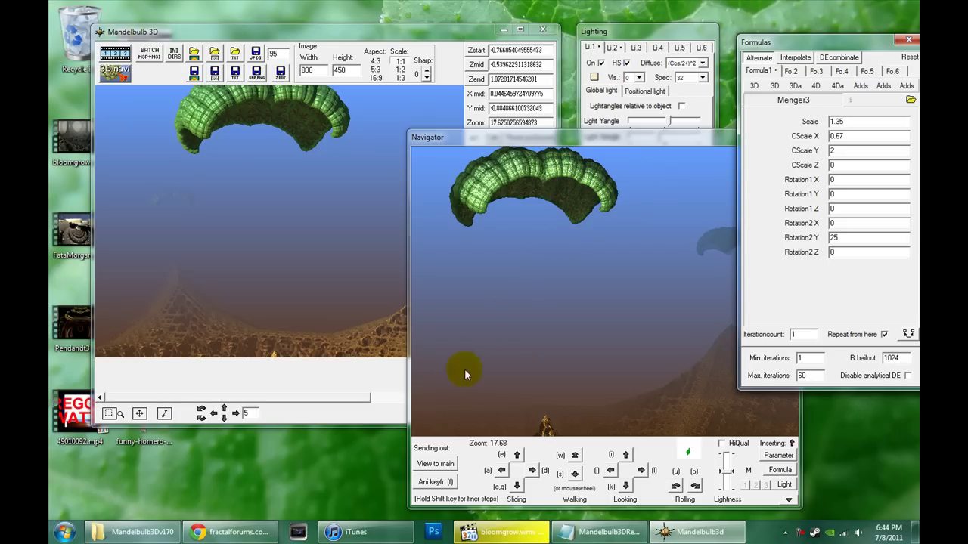
left_click(431, 32)
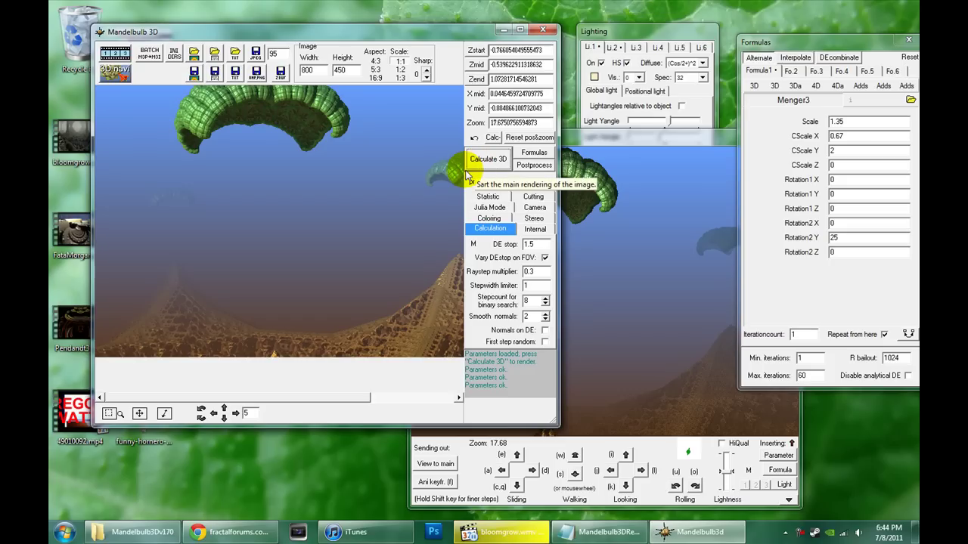
left_click(495, 159)
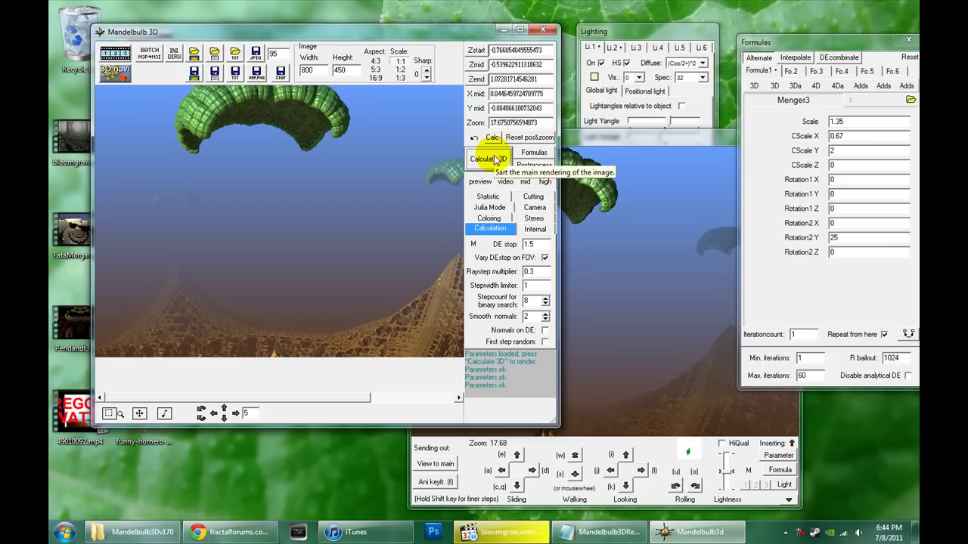